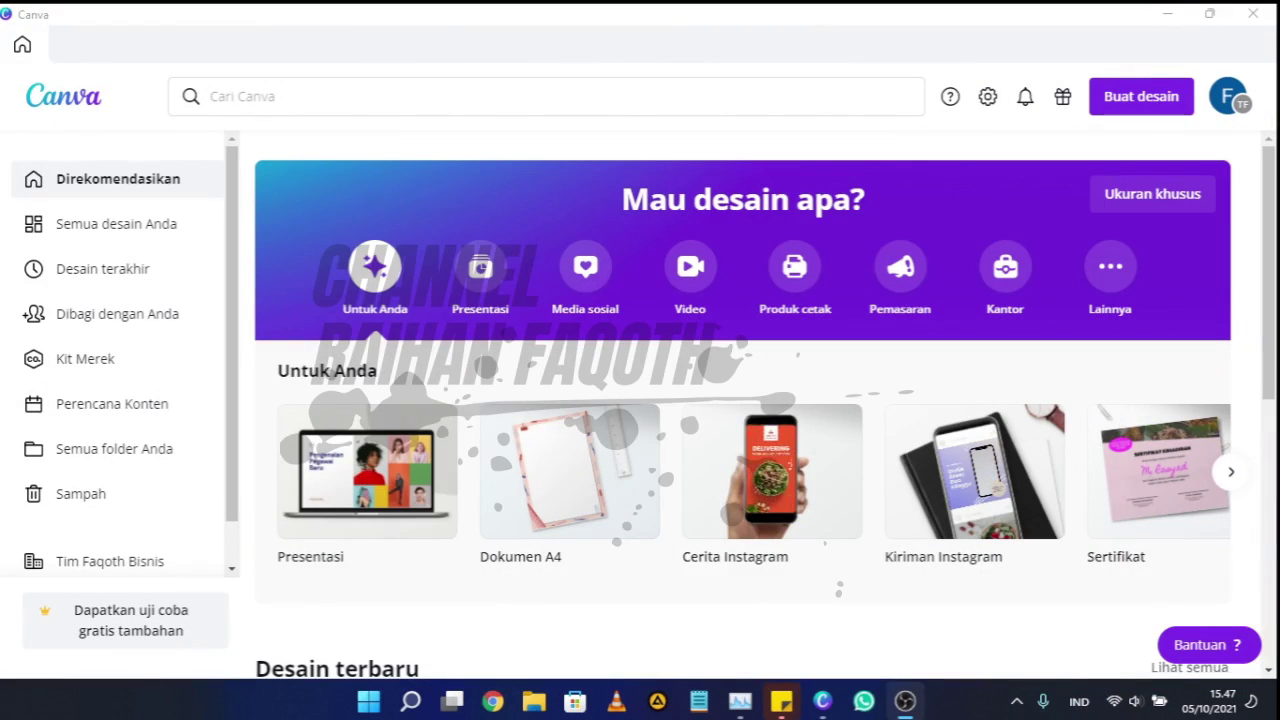
Create a new blank Instagram post design (Kiriman Instagram).
left_click(1160, 118)
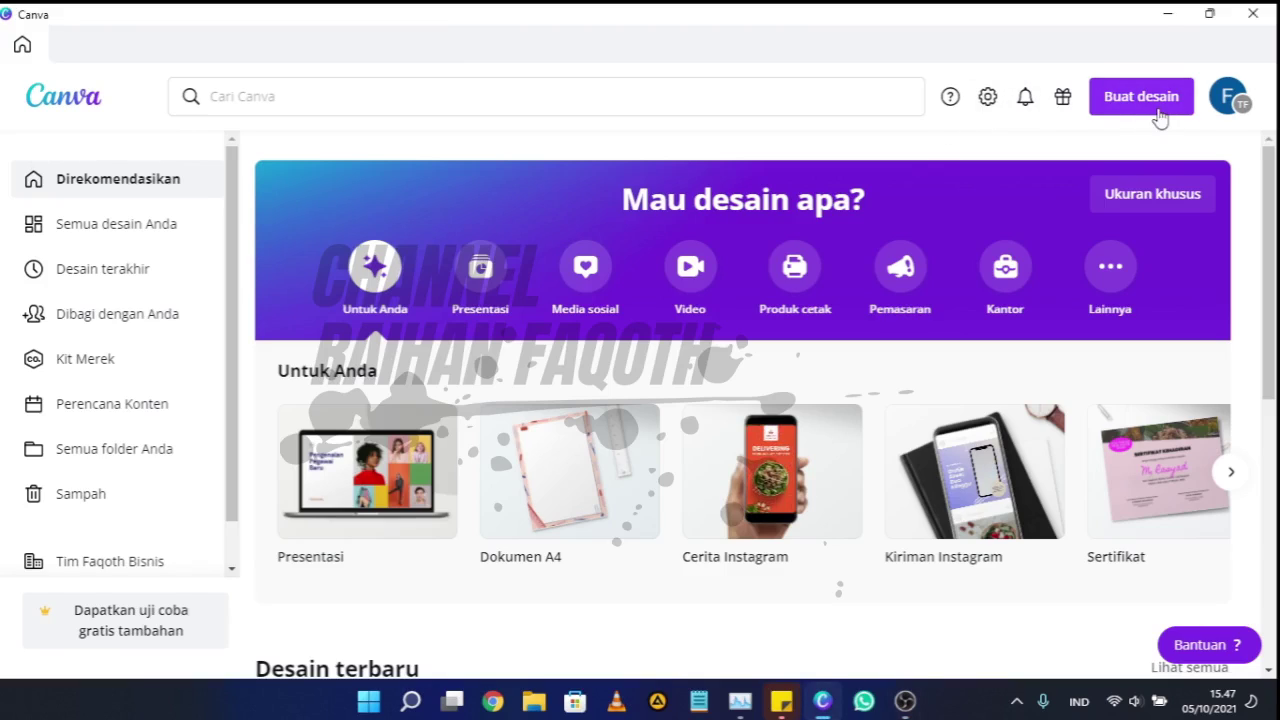
left_click(1157, 110)
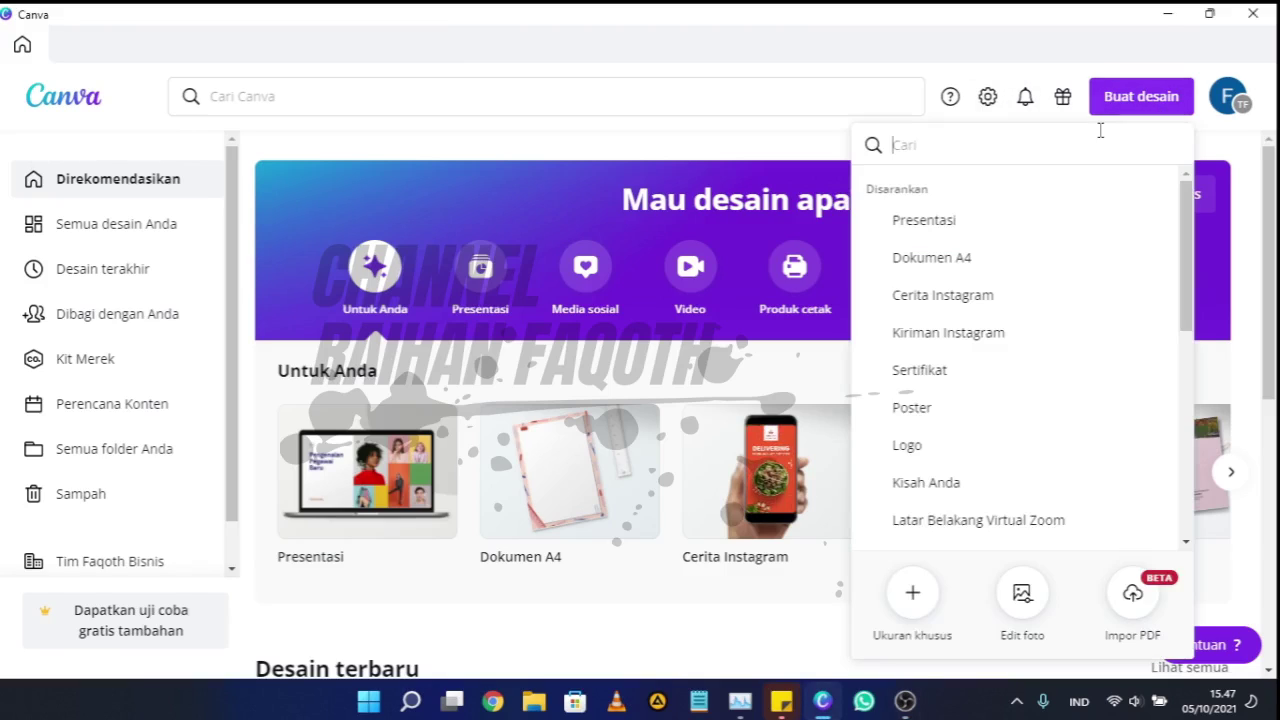
left_click(950, 335)
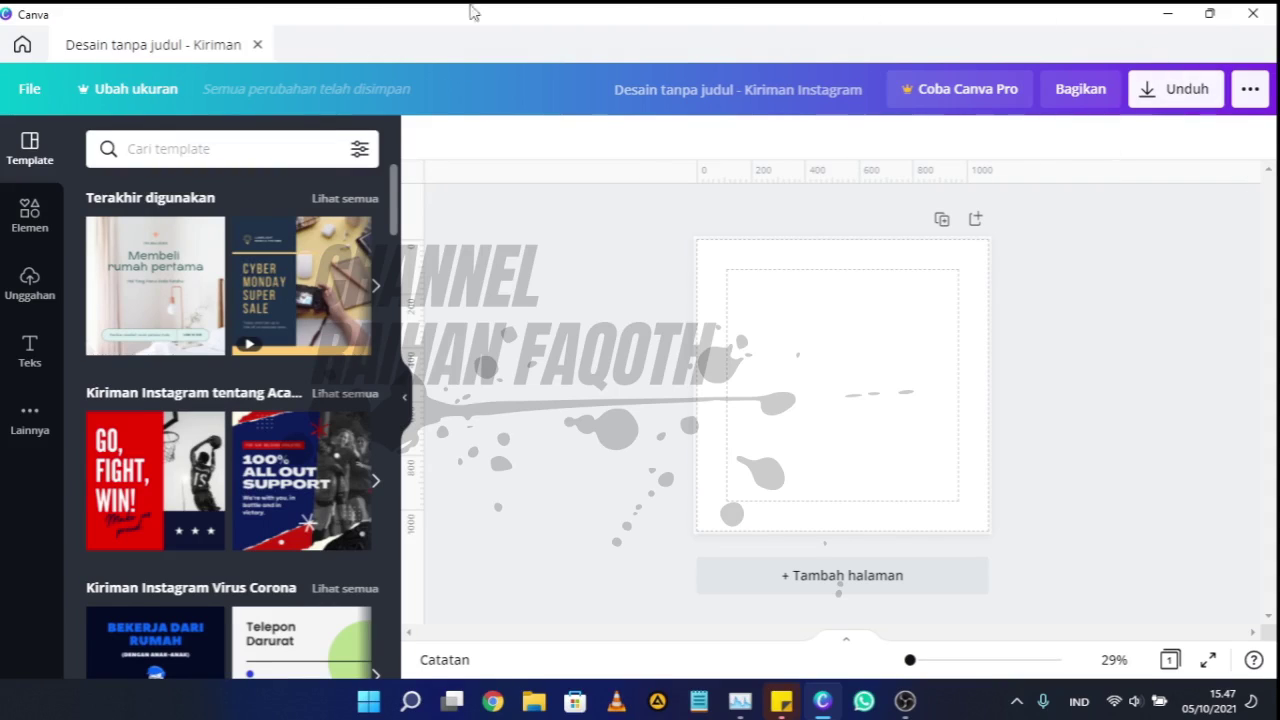
Rename the untitled design as "Uji Coba 1".
left_click(30, 90)
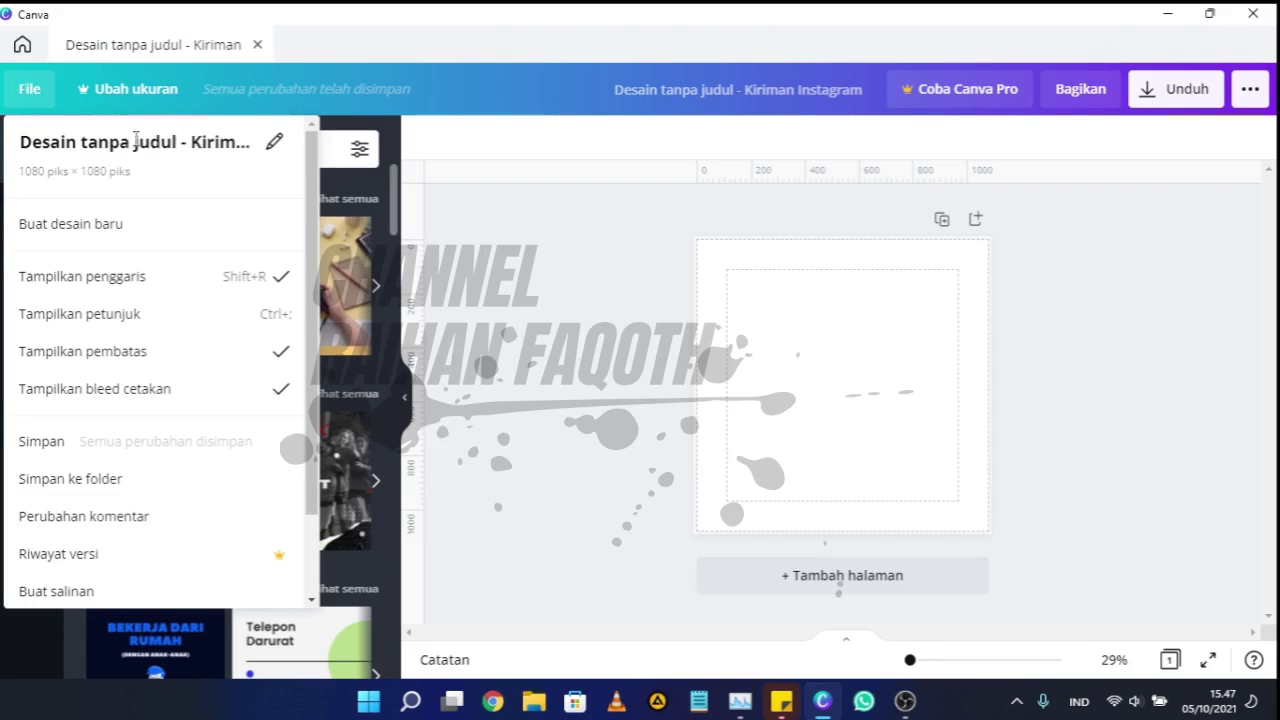
left_click(274, 143)
key("BackSpace")
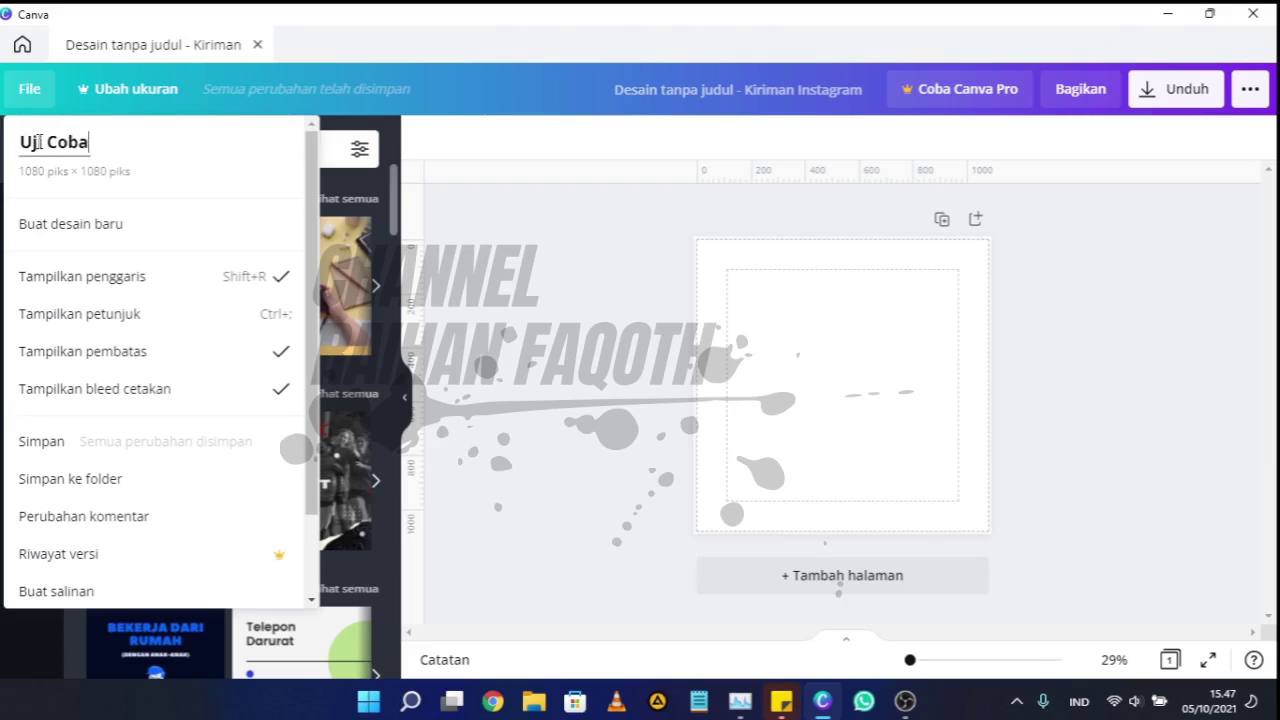
key("Return")
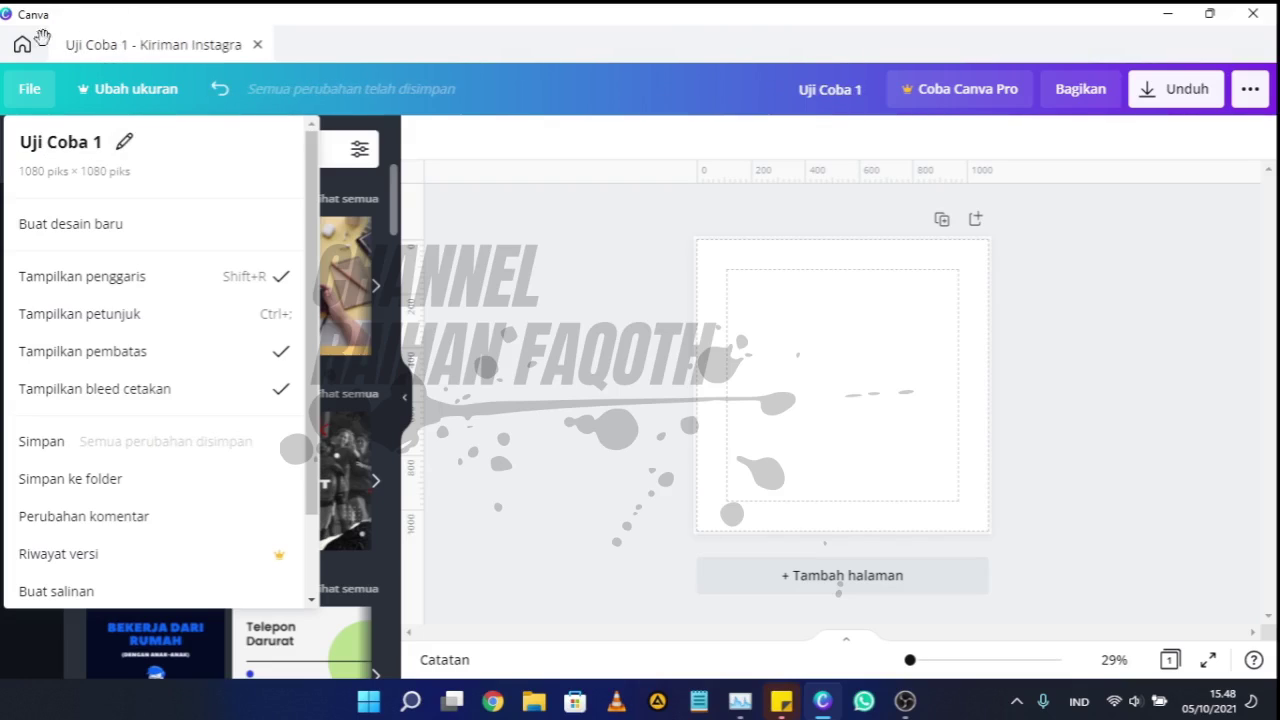
left_click(505, 255)
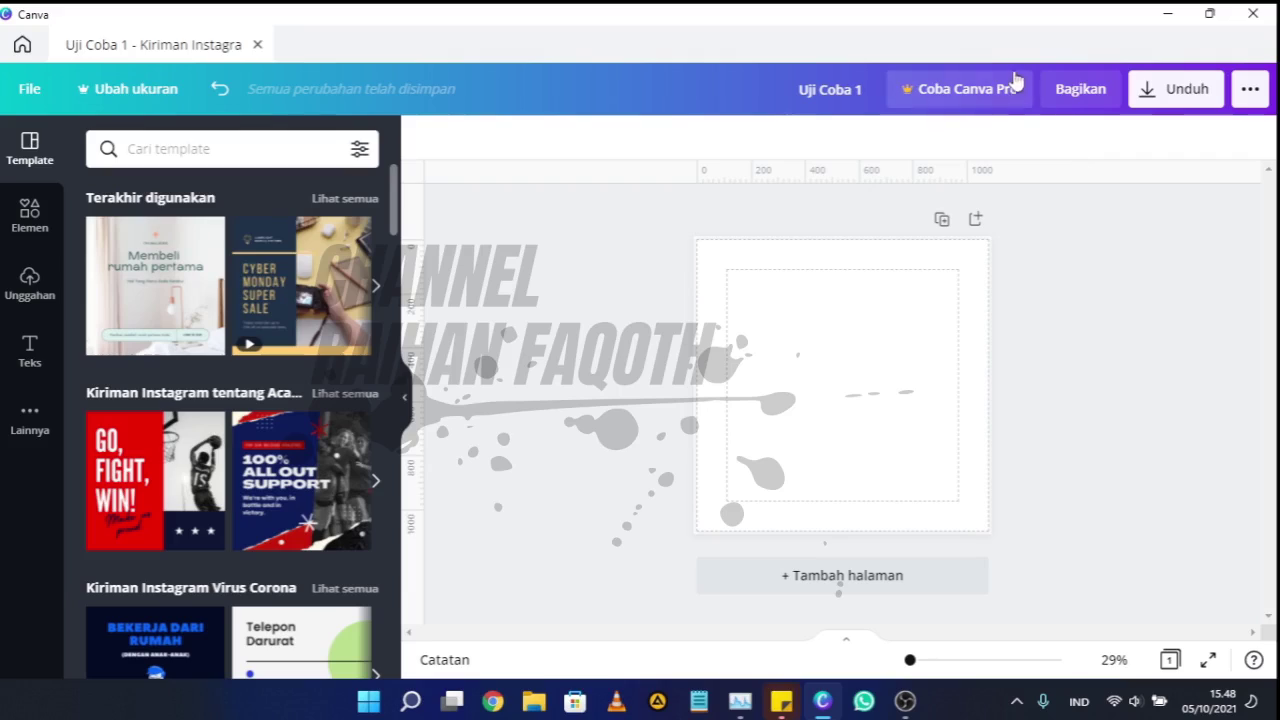
left_click(812, 90)
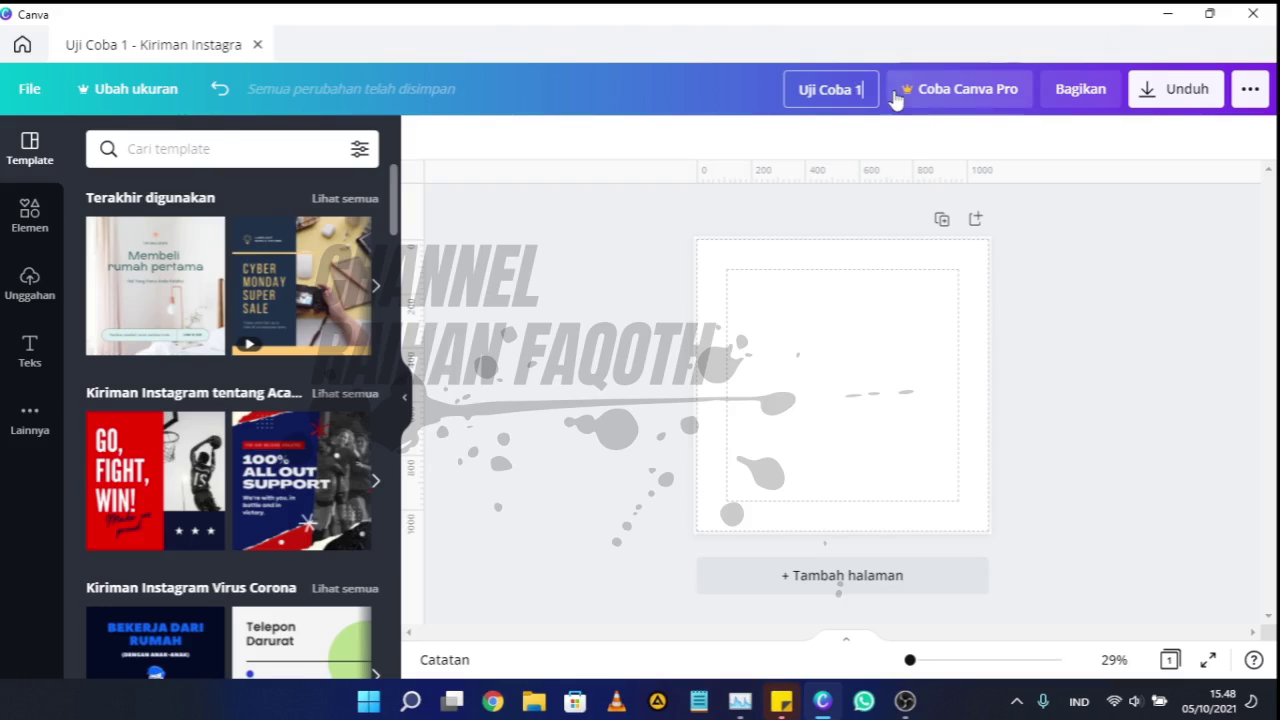
left_click(30, 89)
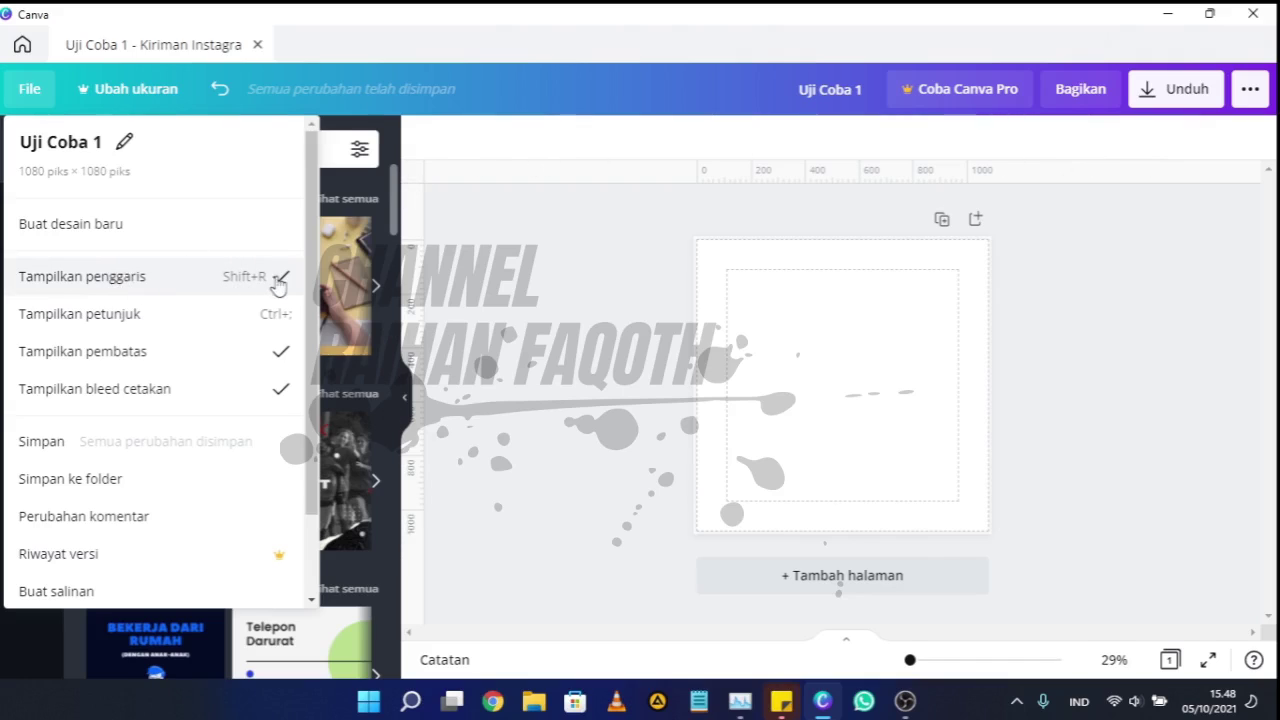
left_click(560, 257)
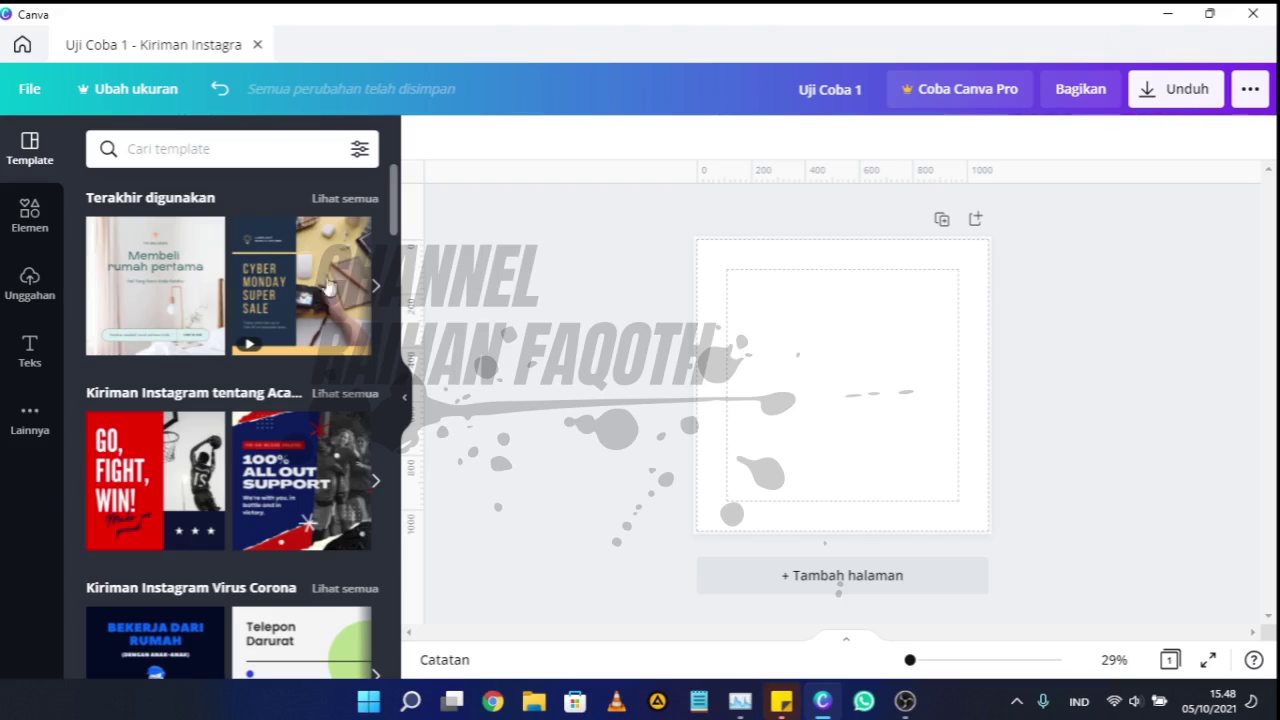
Add the recently used bowl of dates graphic to the page and move it slightly upward, keeping it horizontally centred.
left_click(40, 228)
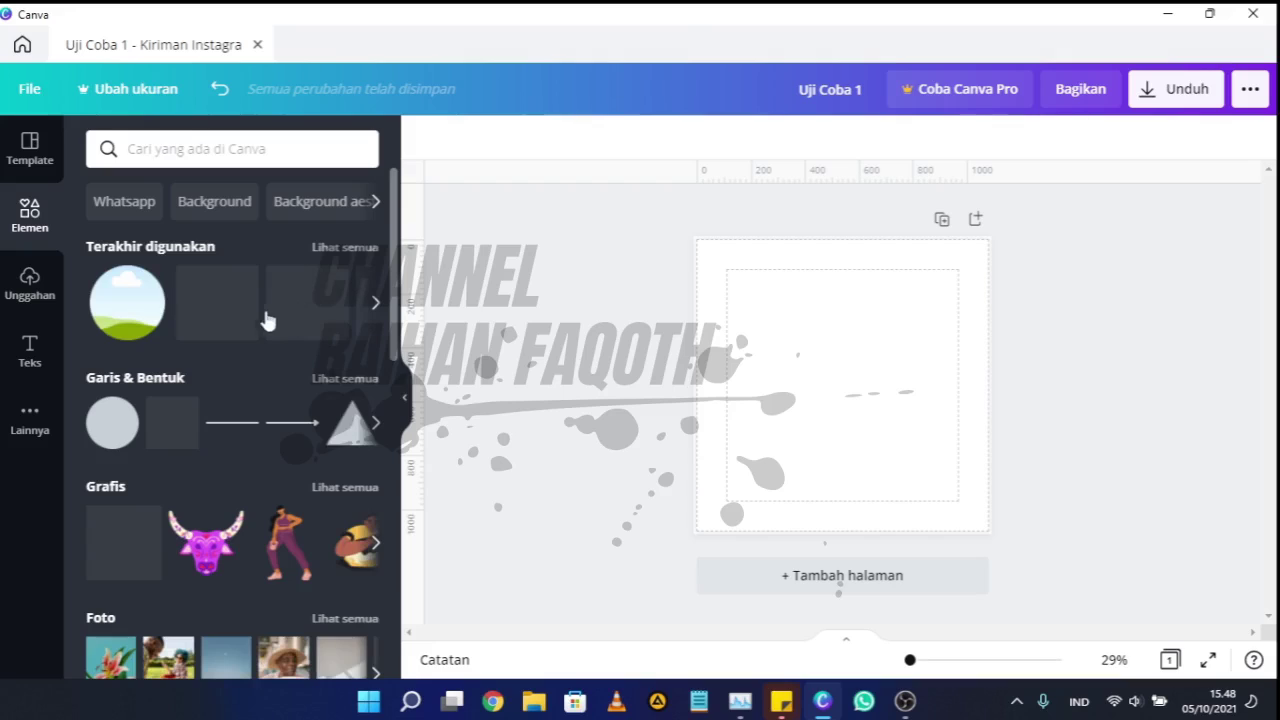
left_click(279, 316)
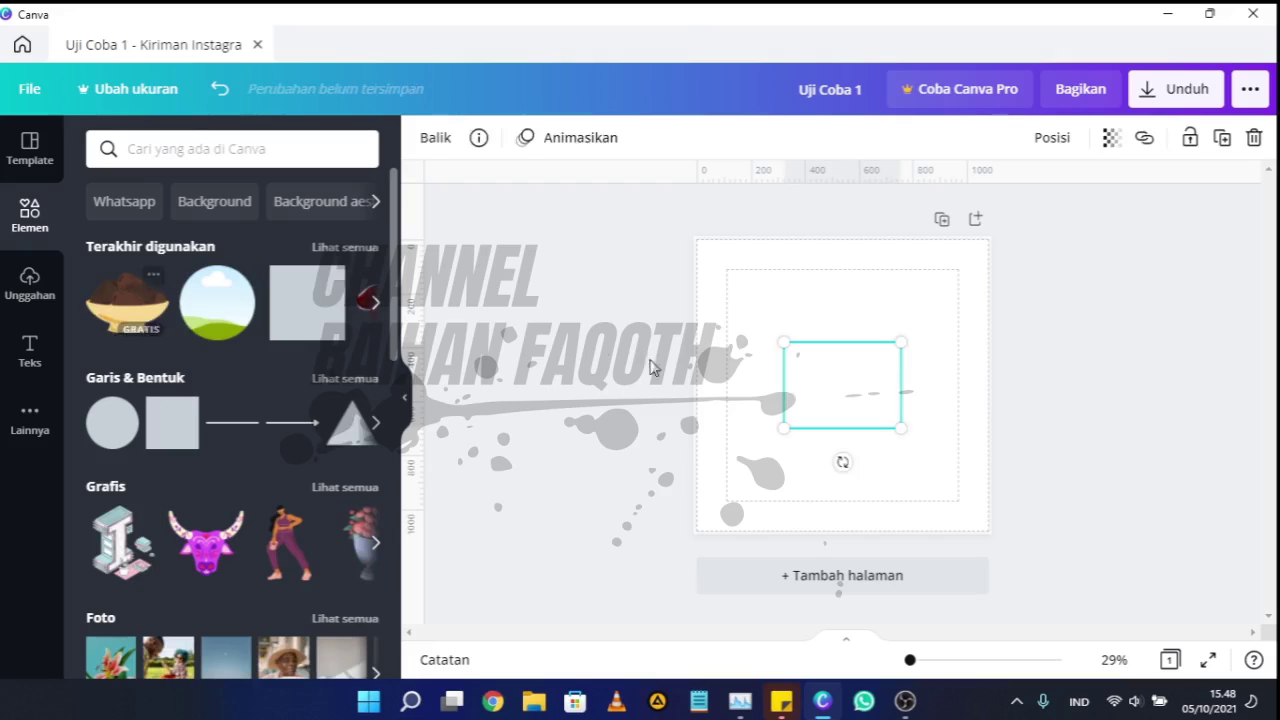
left_click_drag(833, 376, 848, 346)
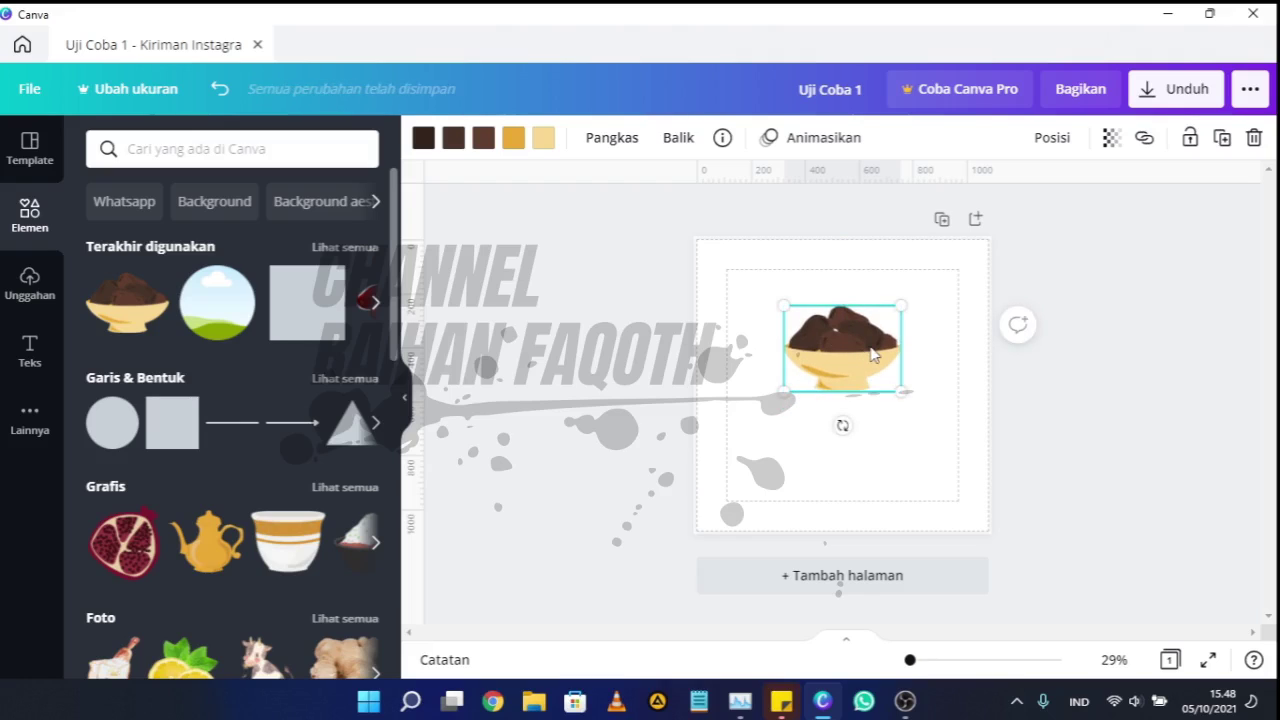
left_click(1075, 424)
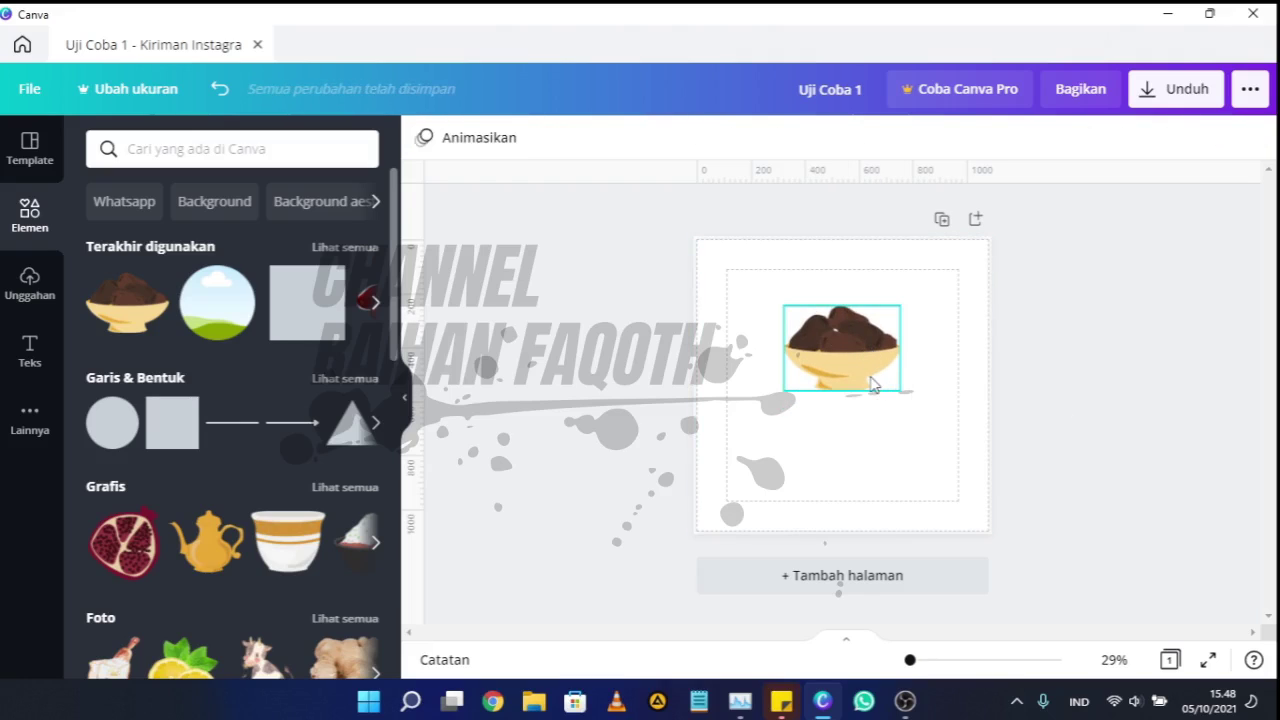
scroll(870, 383, "up", 3, "ctrl")
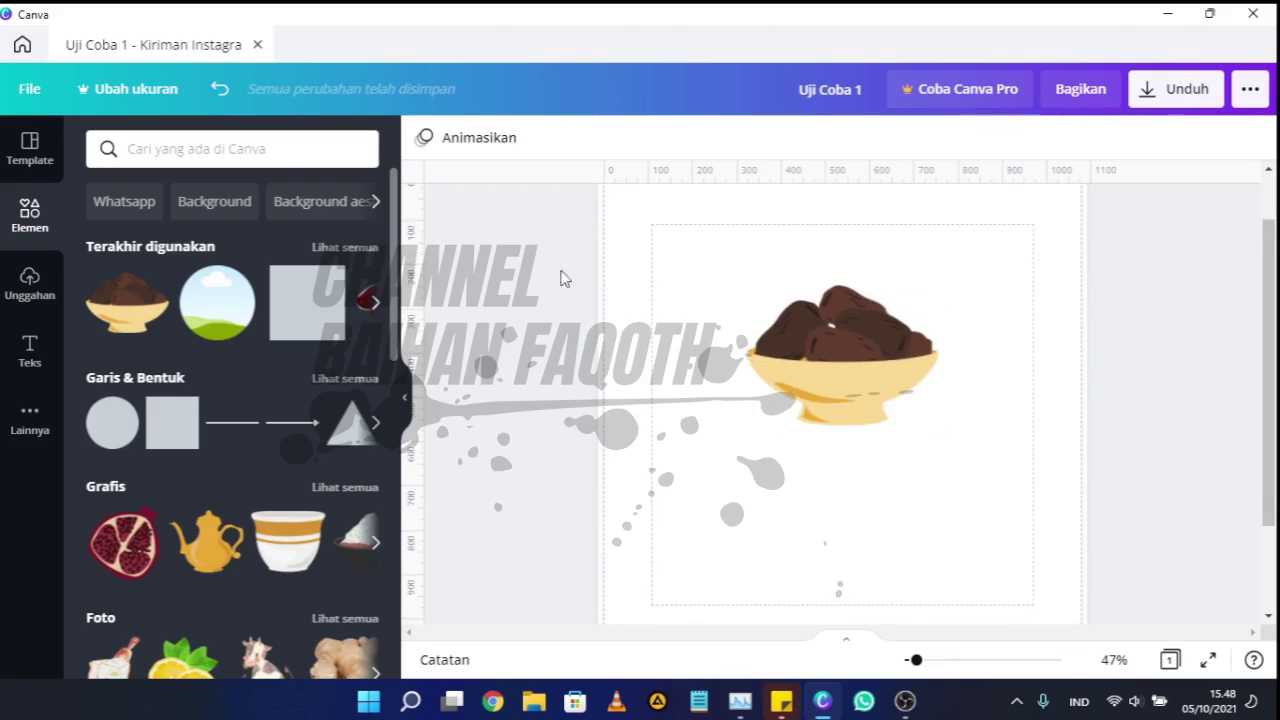
left_click(32, 92)
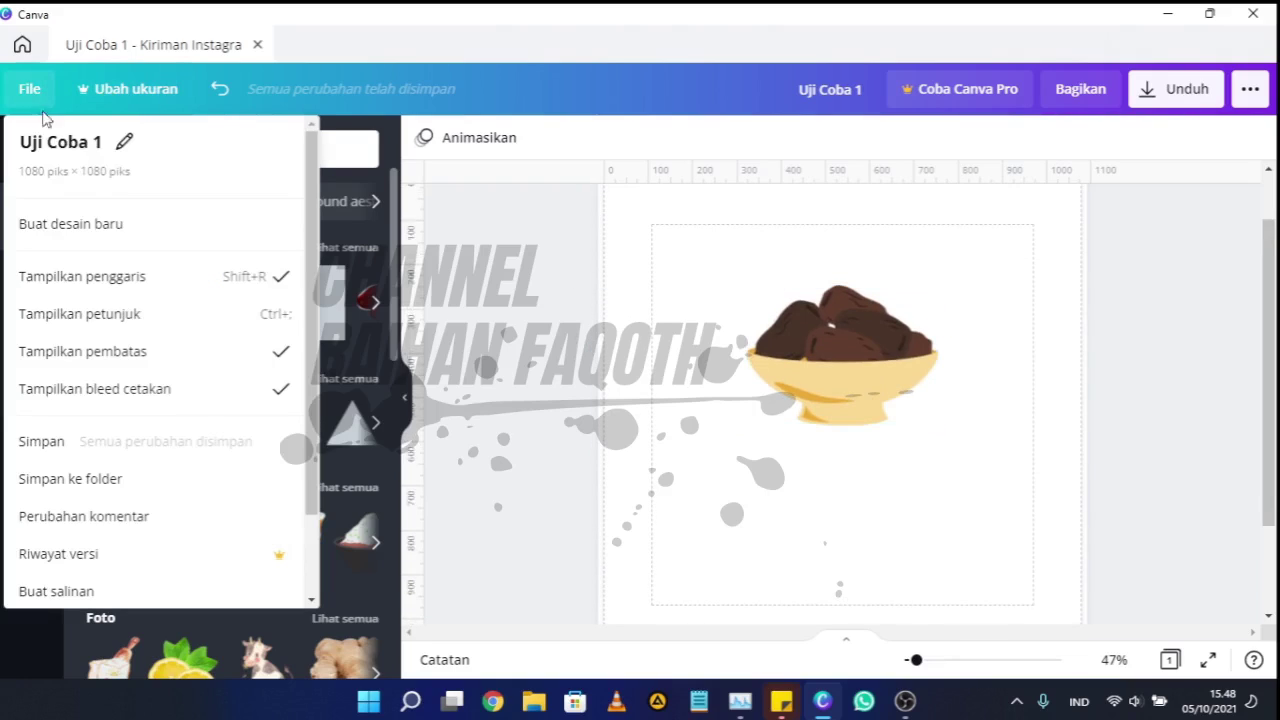
left_click(490, 300)
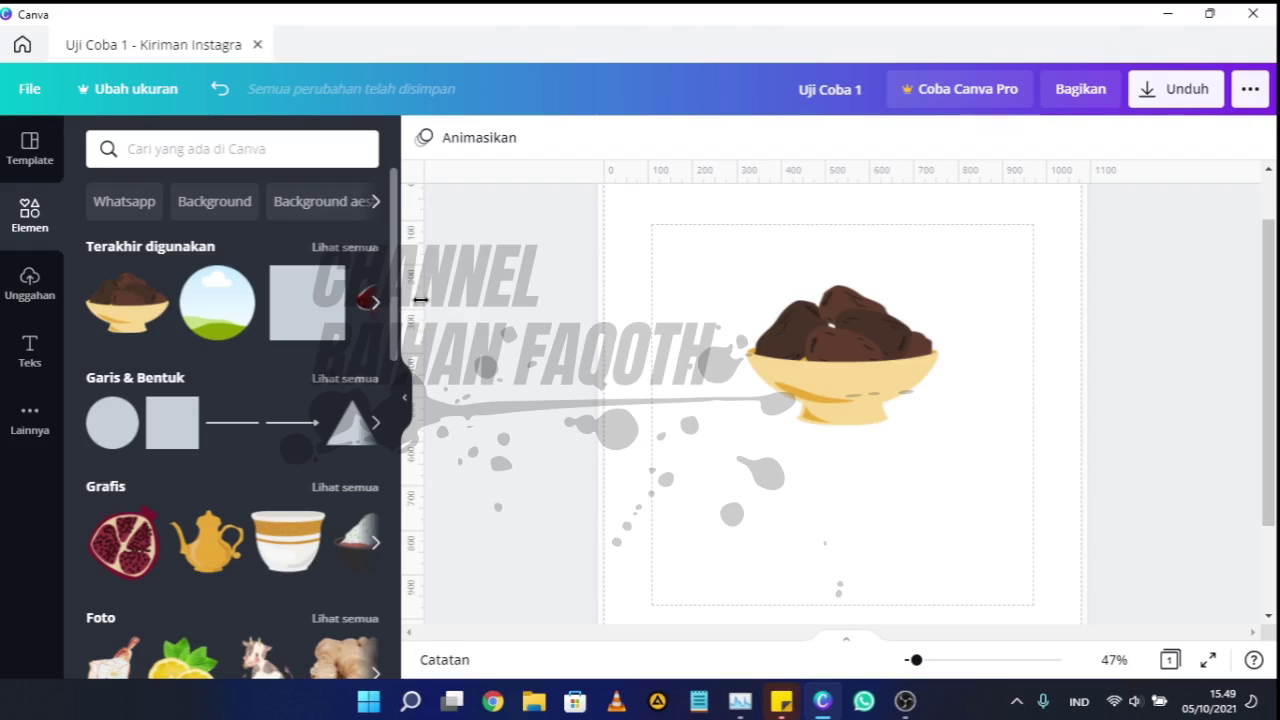
Place a vertical ruler guide near the page's left edge at about 50 px.
left_click_drag(424, 301, 627, 328)
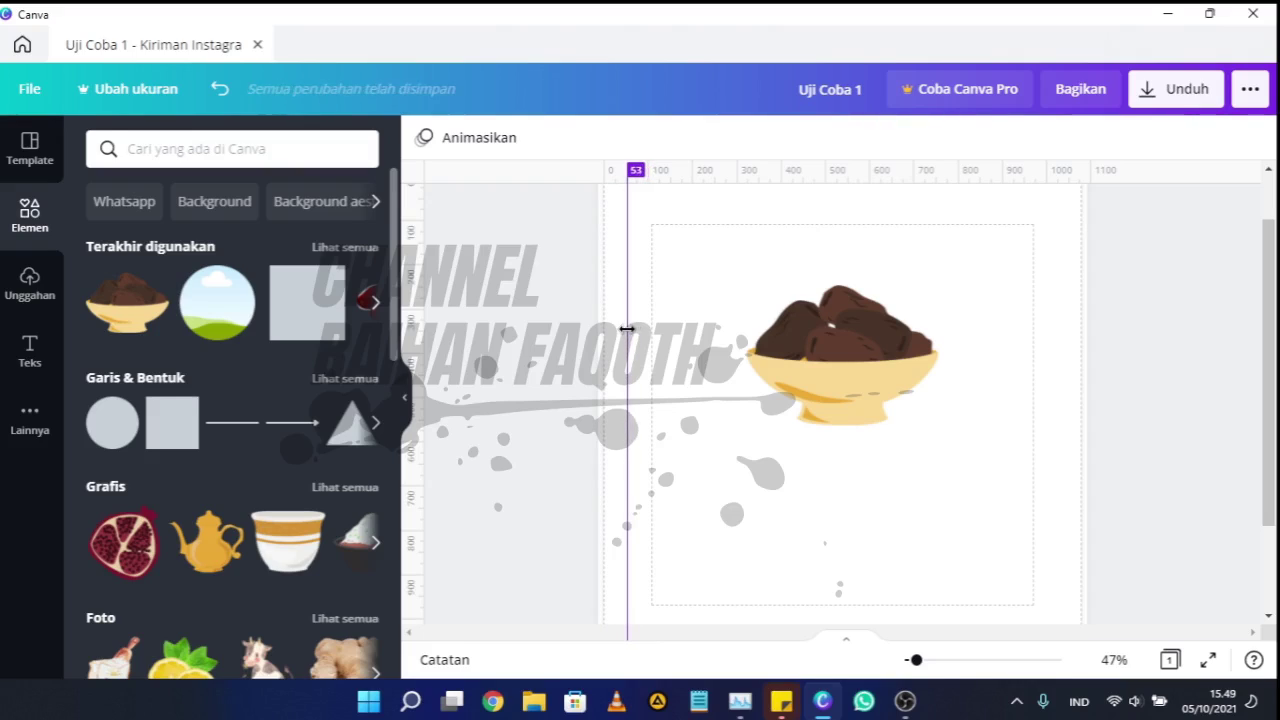
left_click_drag(627, 329, 625, 332)
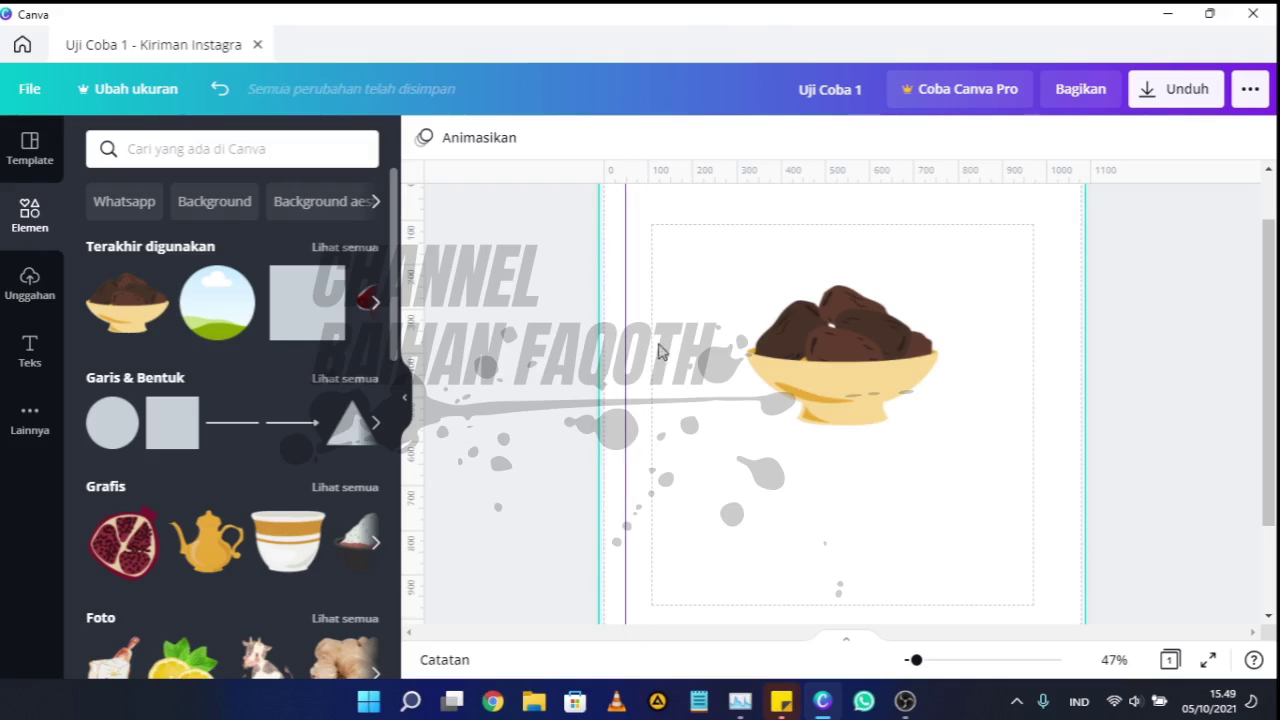
key("ctrl+plus")
key("ctrl+plus")
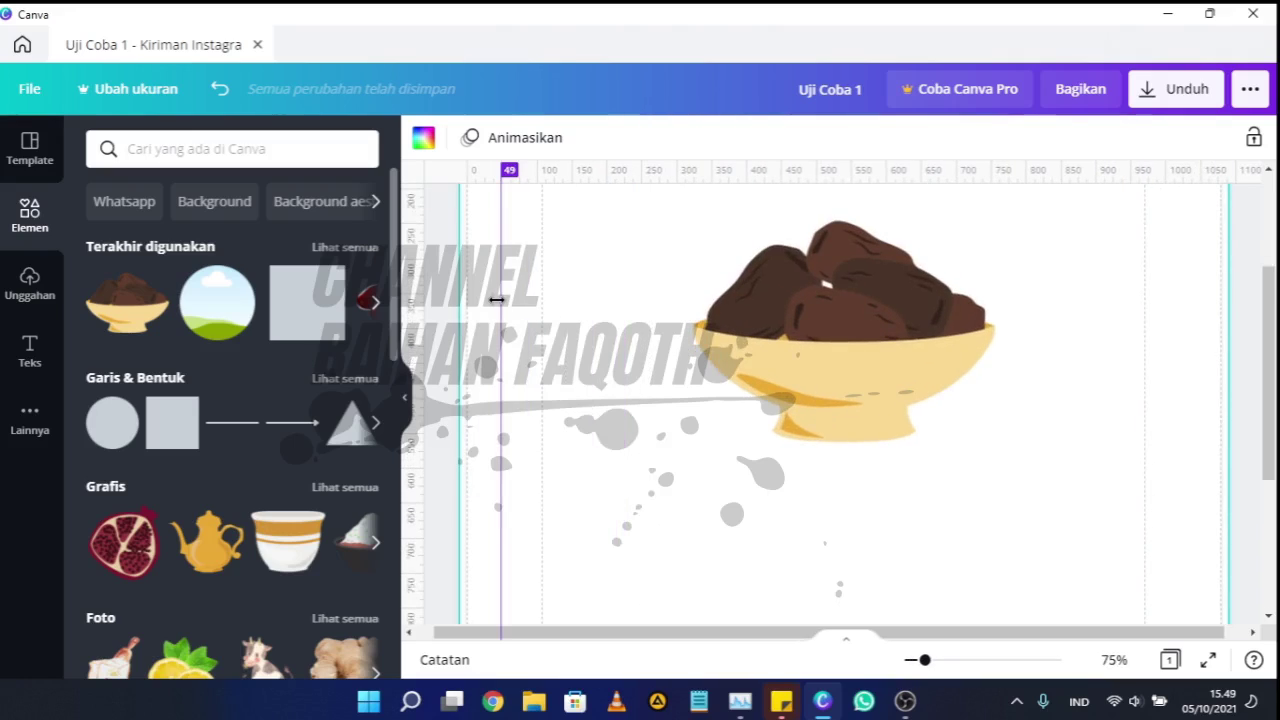
left_click_drag(500, 299, 498, 298)
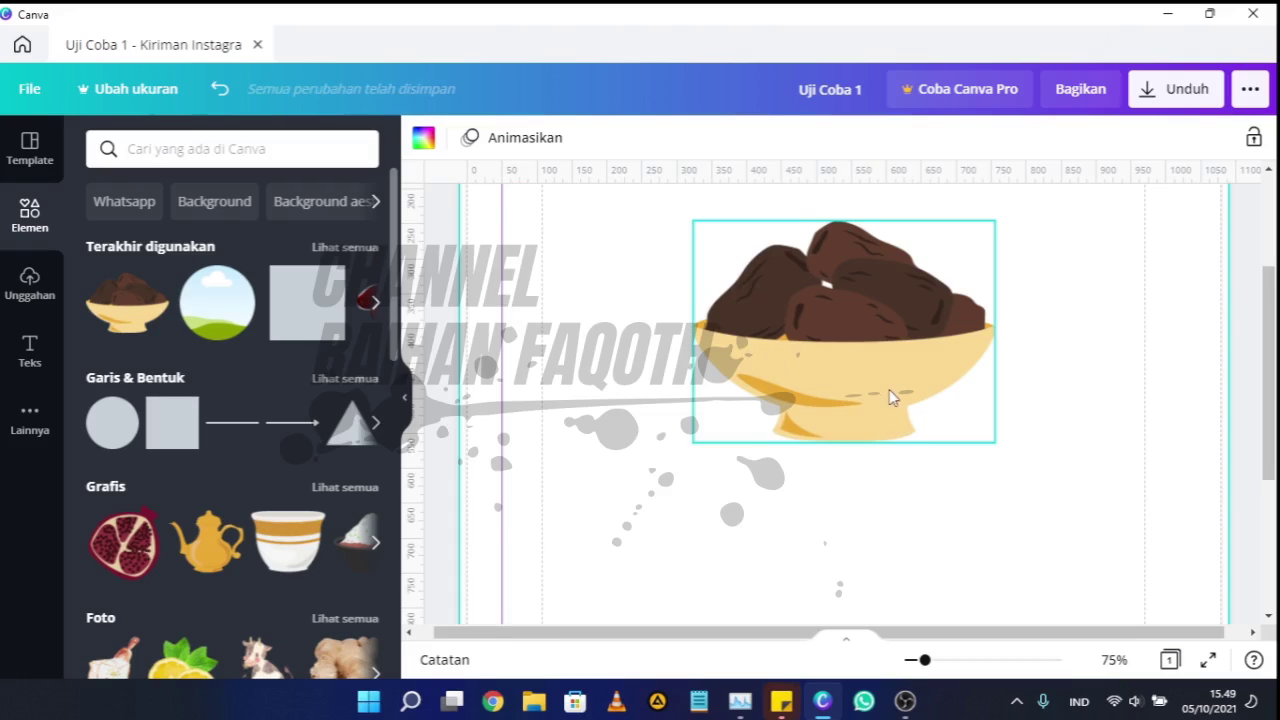
Place a second vertical ruler guide near the page's right edge at about 1030 px.
scroll(889, 389, "up", 3)
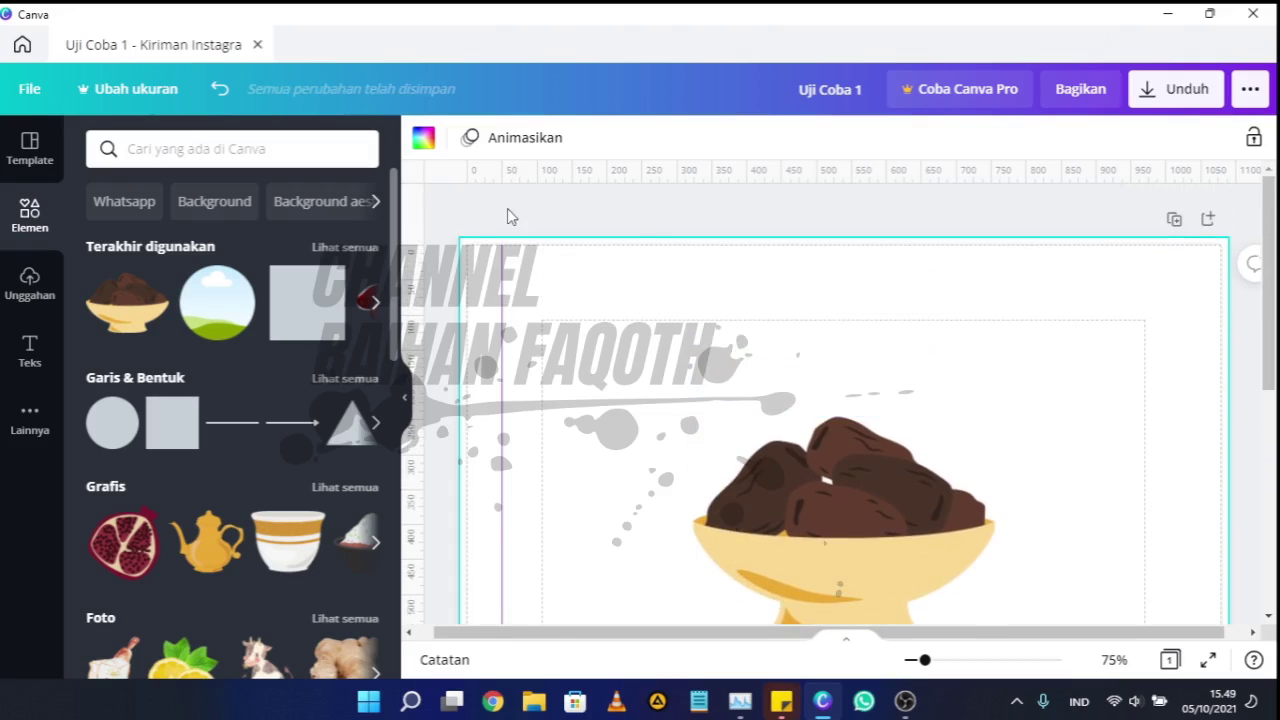
left_click_drag(415, 280, 1226, 327)
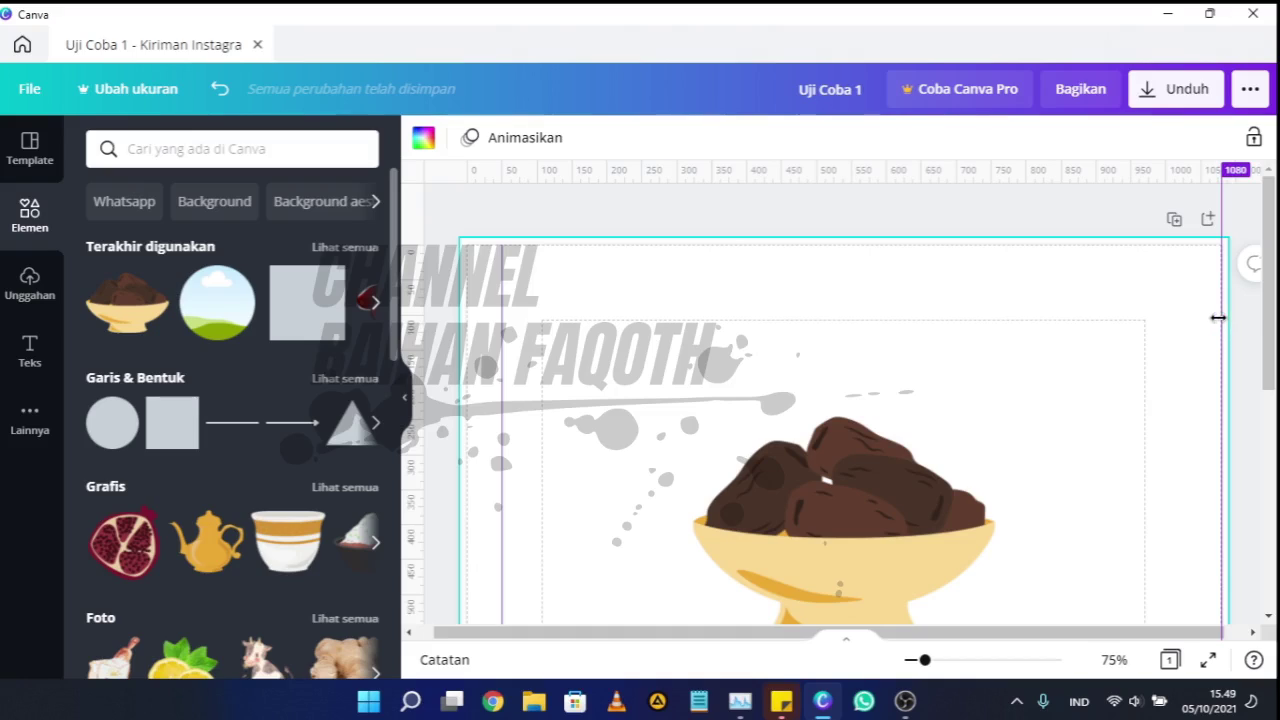
left_click_drag(1218, 317, 1186, 329)
left_click(958, 460)
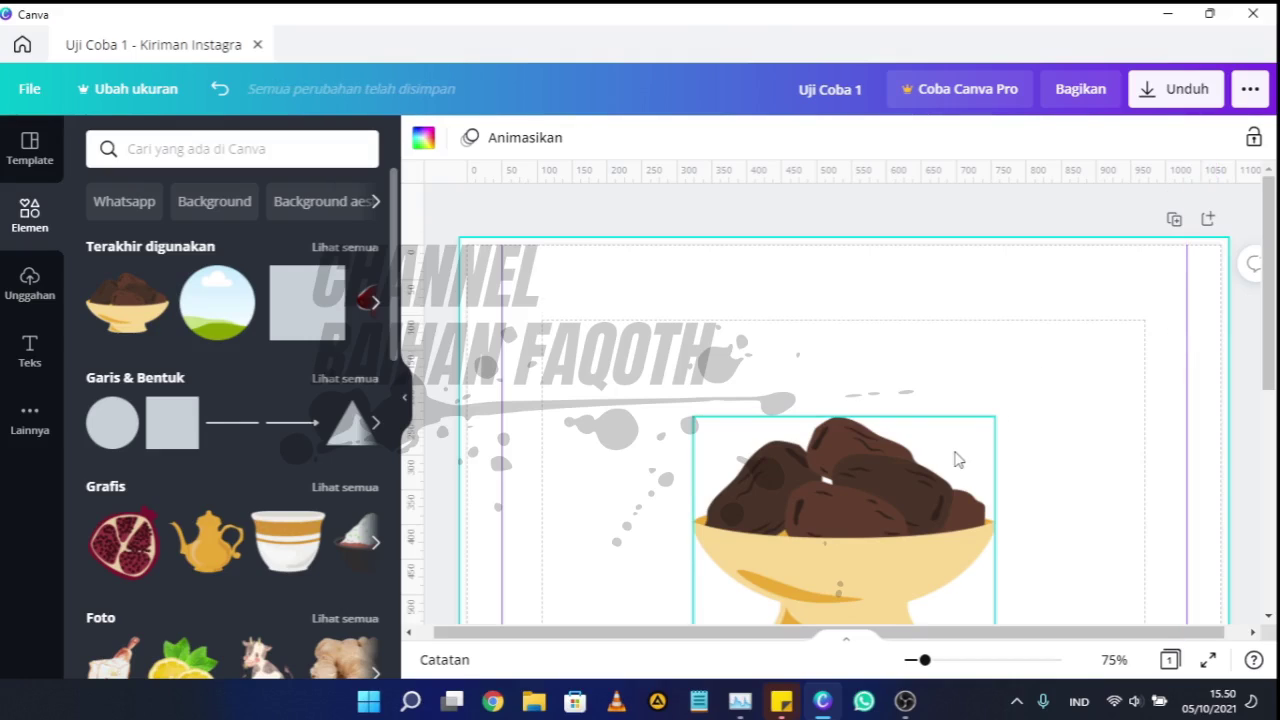
Align the bowl graphic with the left vertical guide and enlarge it to span the full width between both guides.
scroll(727, 281, "down", 2)
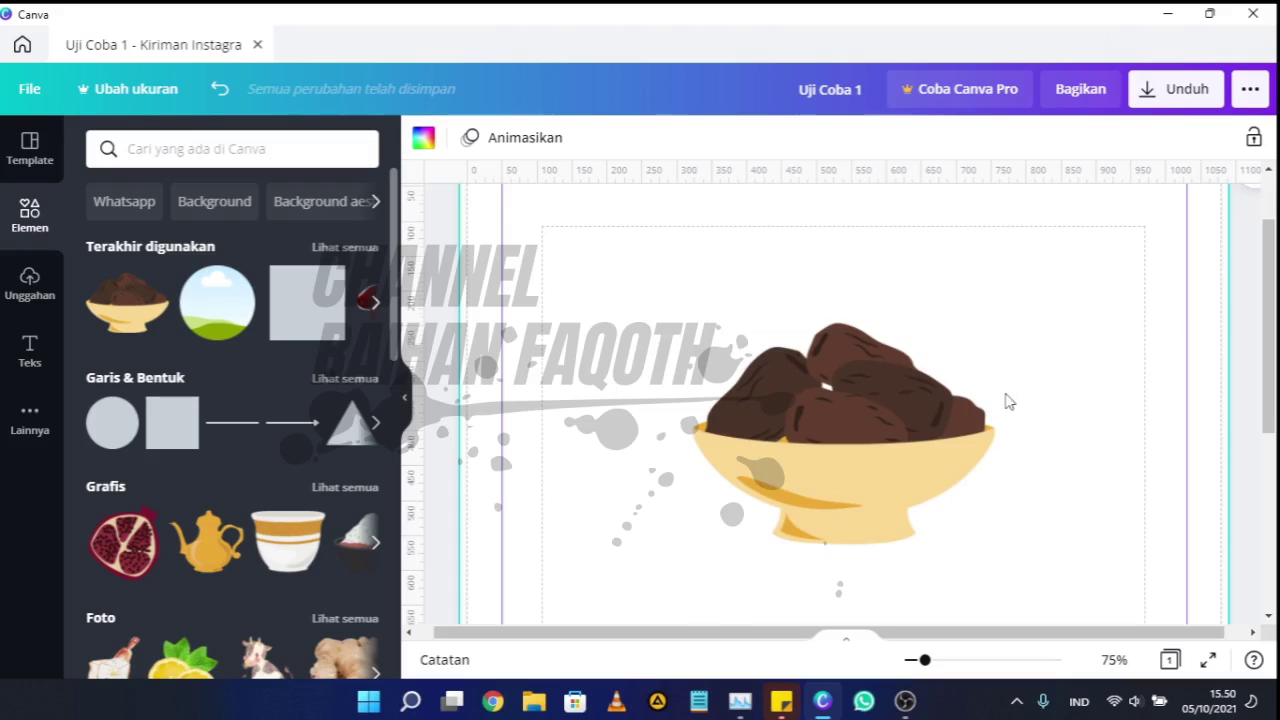
scroll(1006, 400, "up", 2)
left_click(921, 535)
left_click_drag(899, 530, 709, 411)
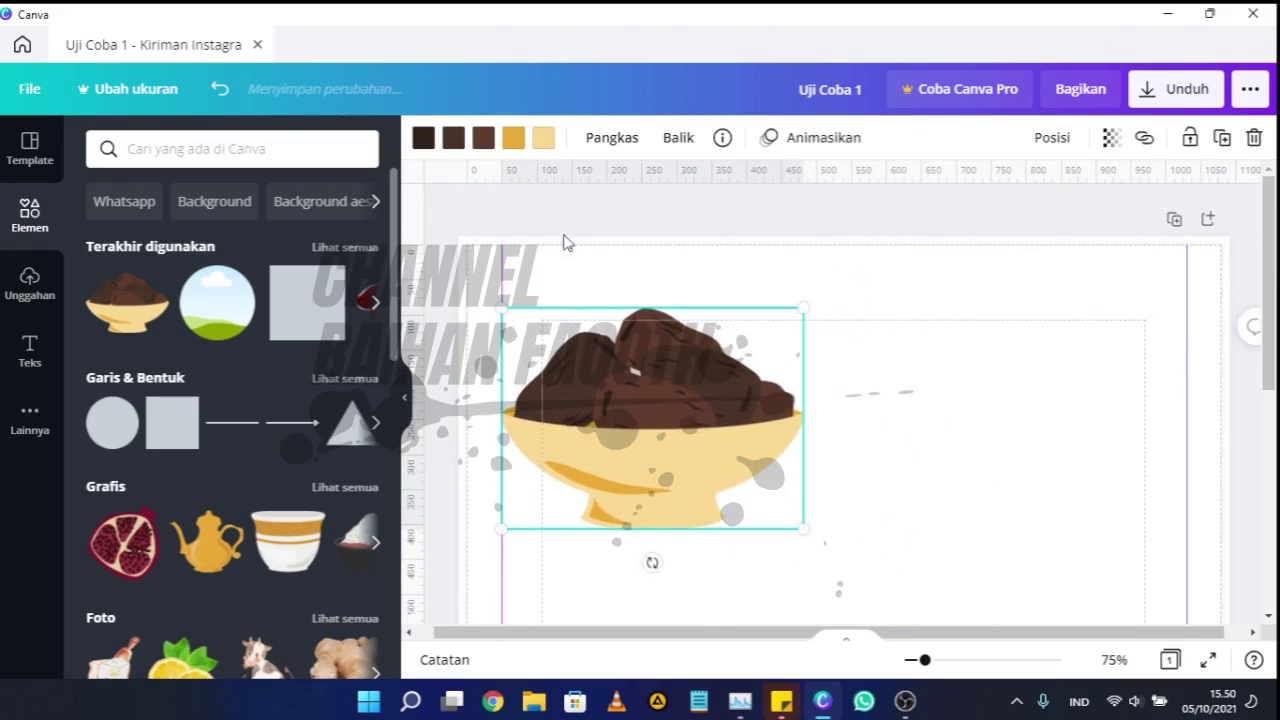
scroll(800, 470, "down", 2)
left_click_drag(803, 435, 1092, 556)
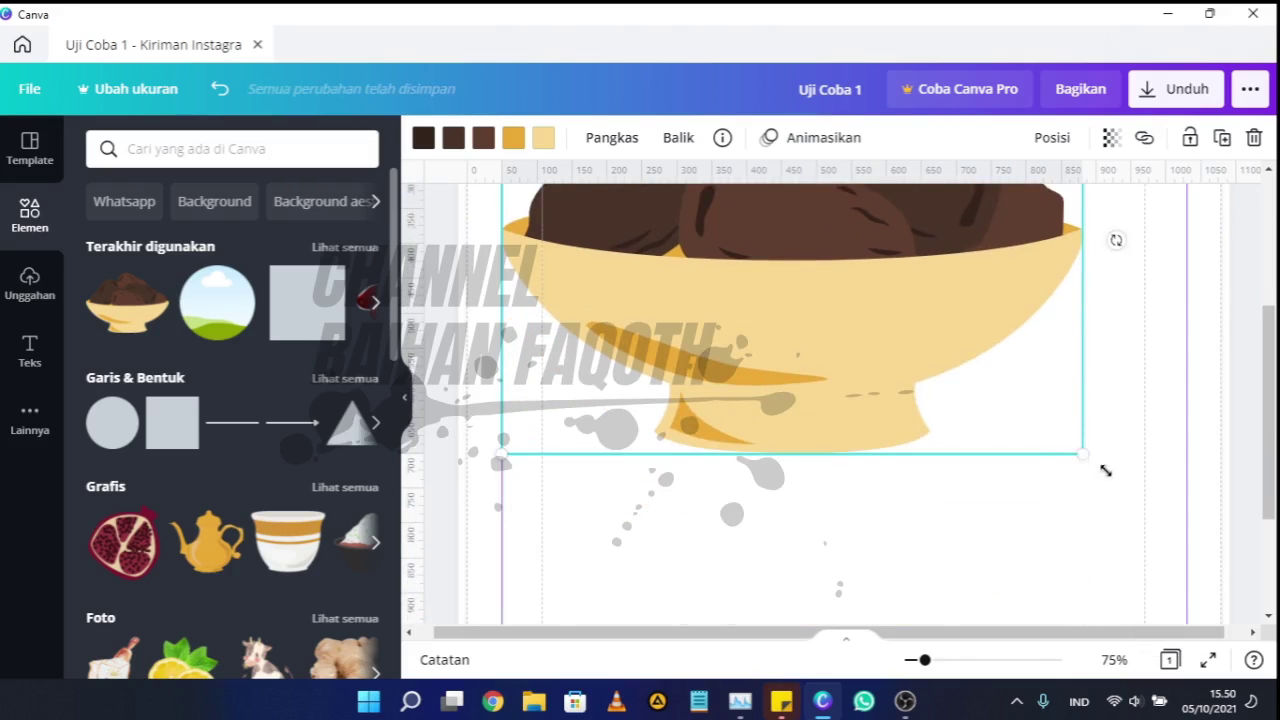
left_click_drag(1105, 470, 1116, 521)
scroll(1116, 521, "down", 5)
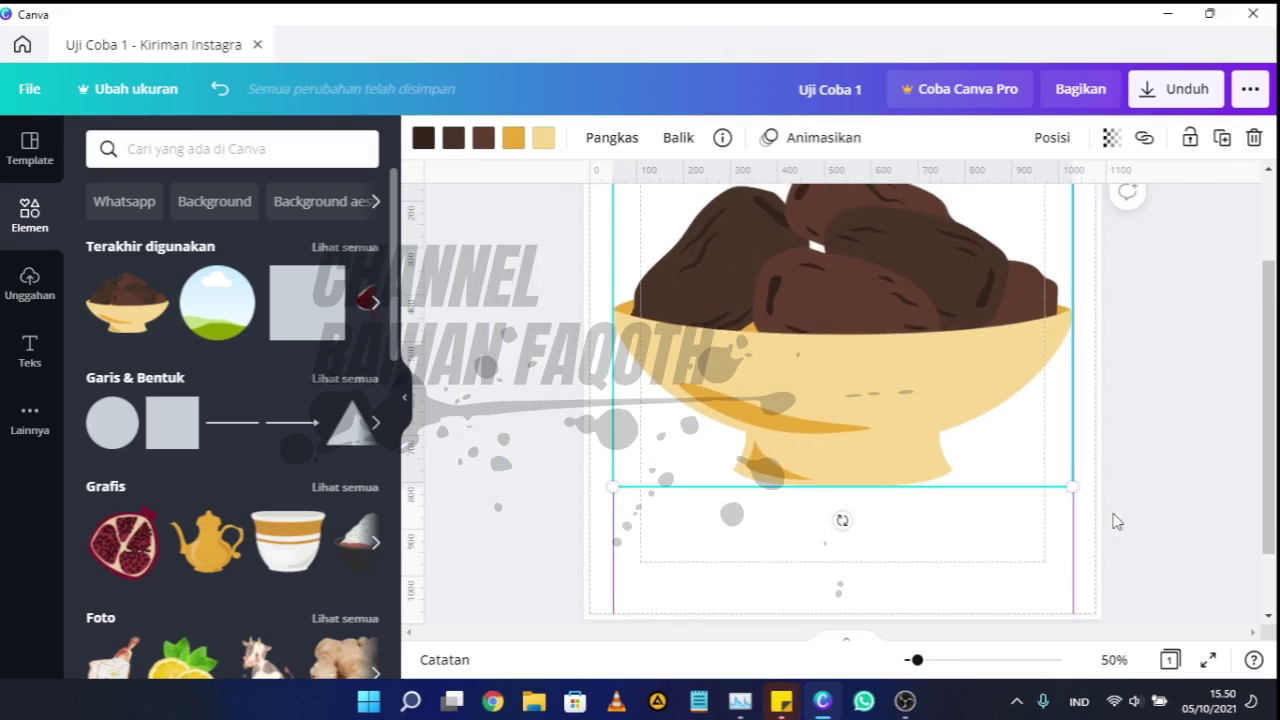
Deselect the bowl and place a horizontal ruler guide along the page's top edge.
left_click(1116, 521)
scroll(1116, 521, "up", 1)
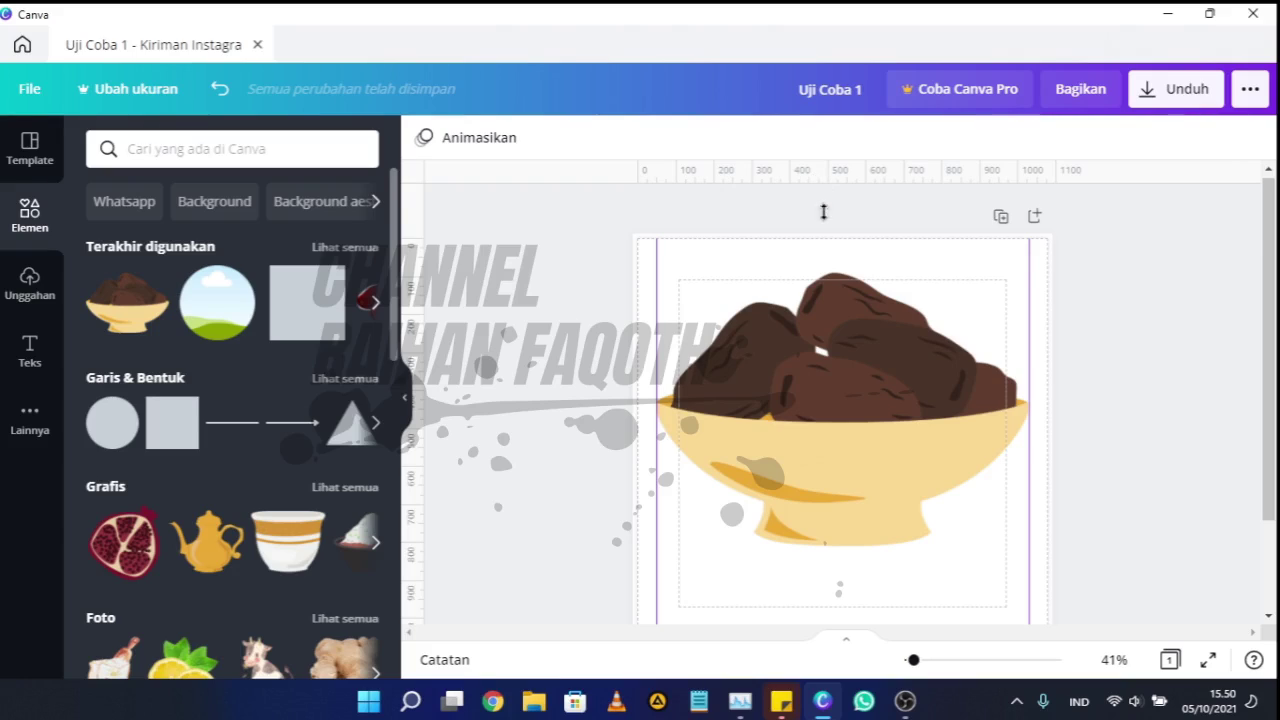
left_click_drag(824, 211, 826, 238)
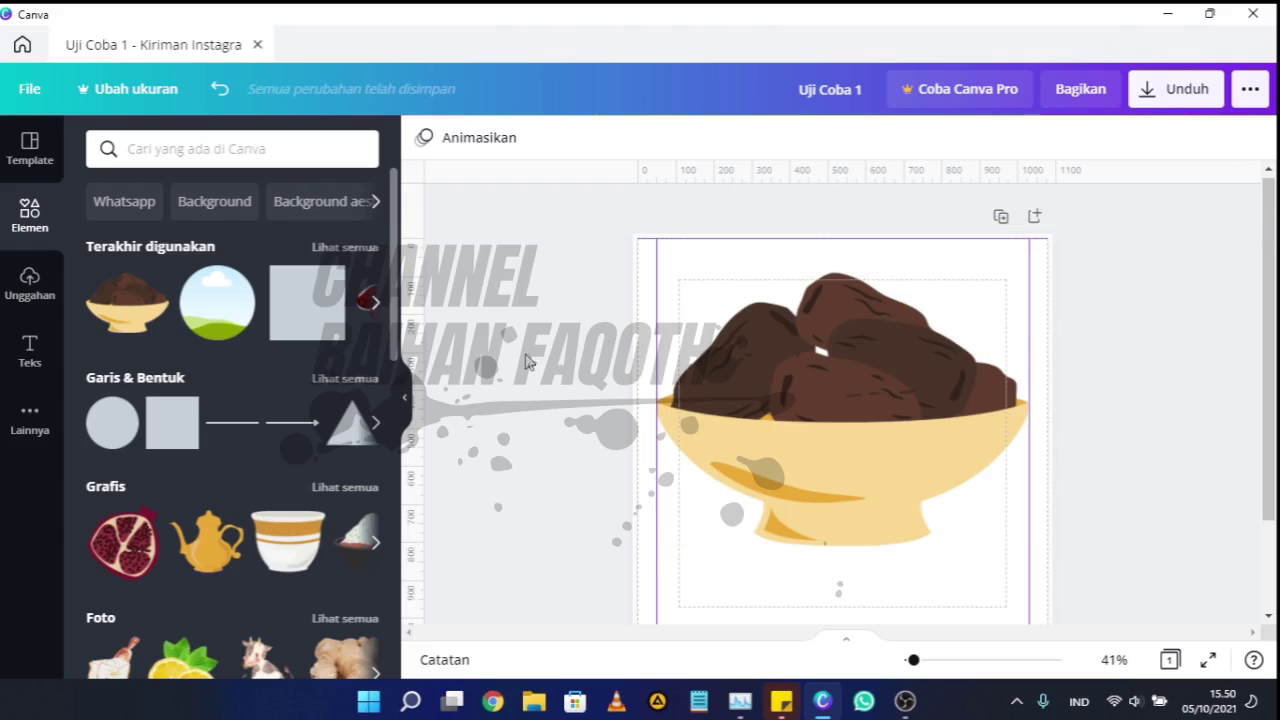
left_click(50, 91)
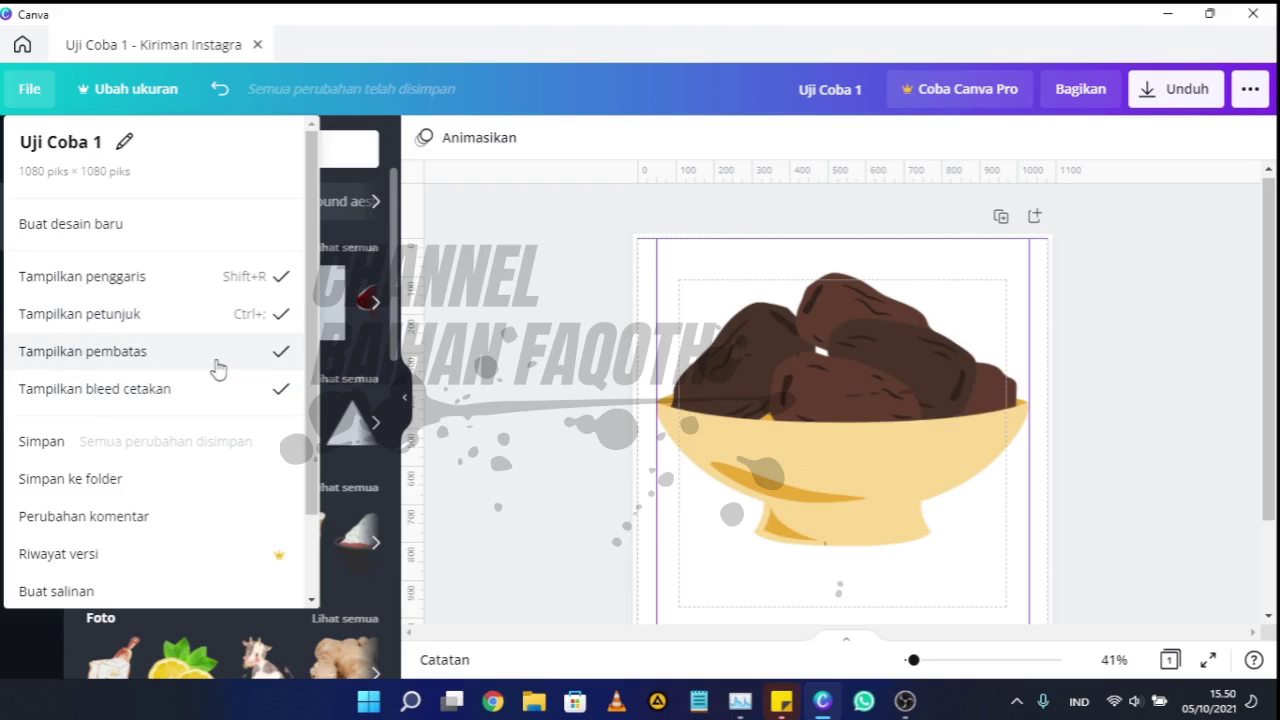
left_click(585, 362)
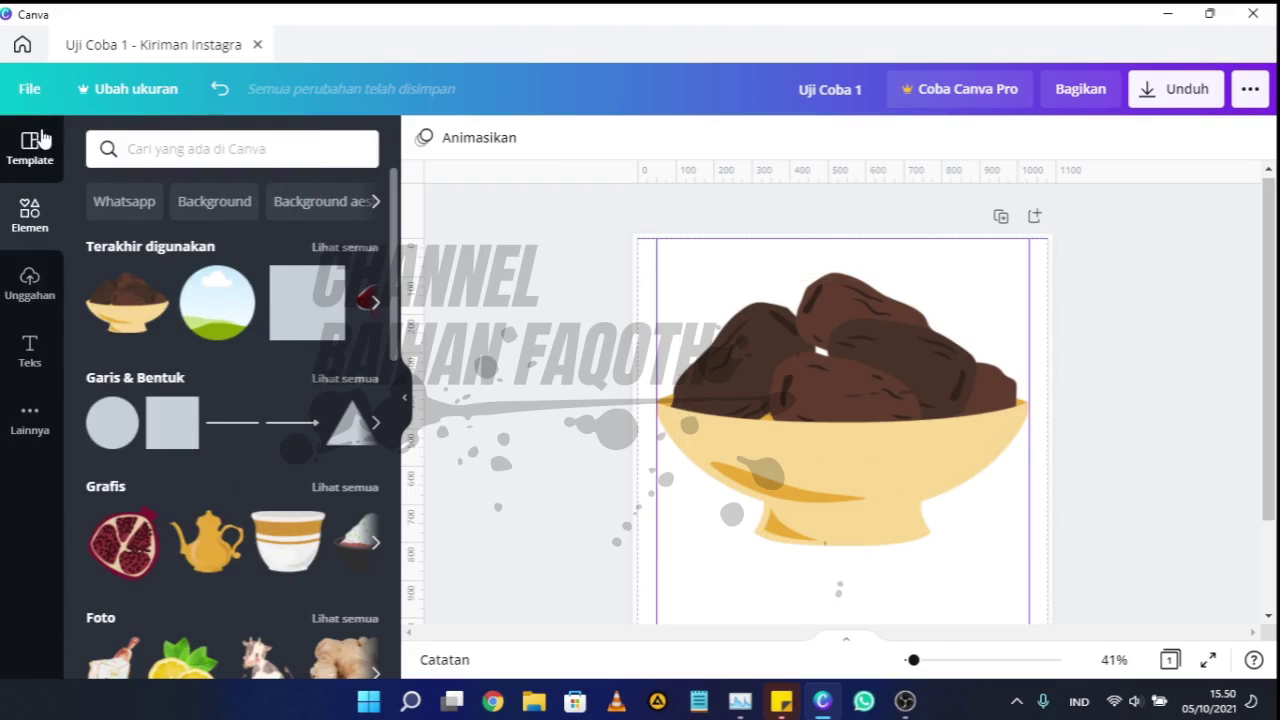
left_click(29, 88)
left_click(228, 368)
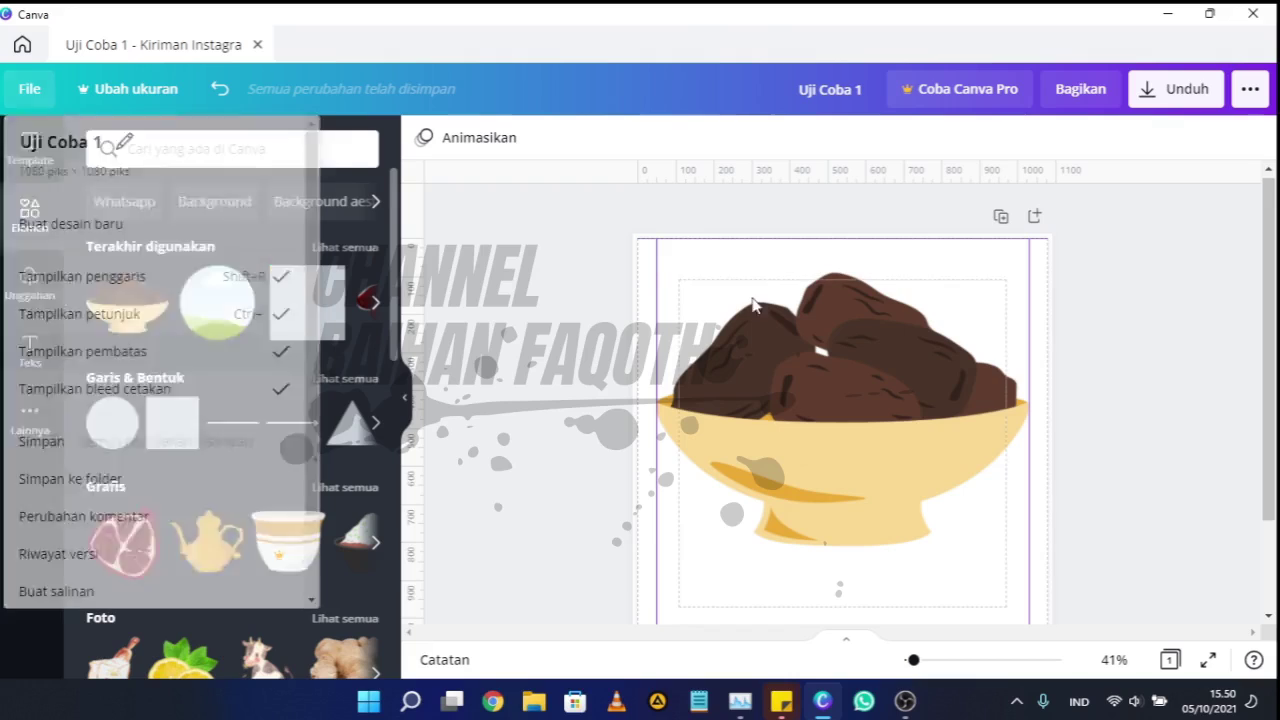
Align the bowl graphic with the left margin line and shrink it to 864 × 635 so it fits within the page margins.
left_click(833, 351)
left_click_drag(833, 351, 854, 373)
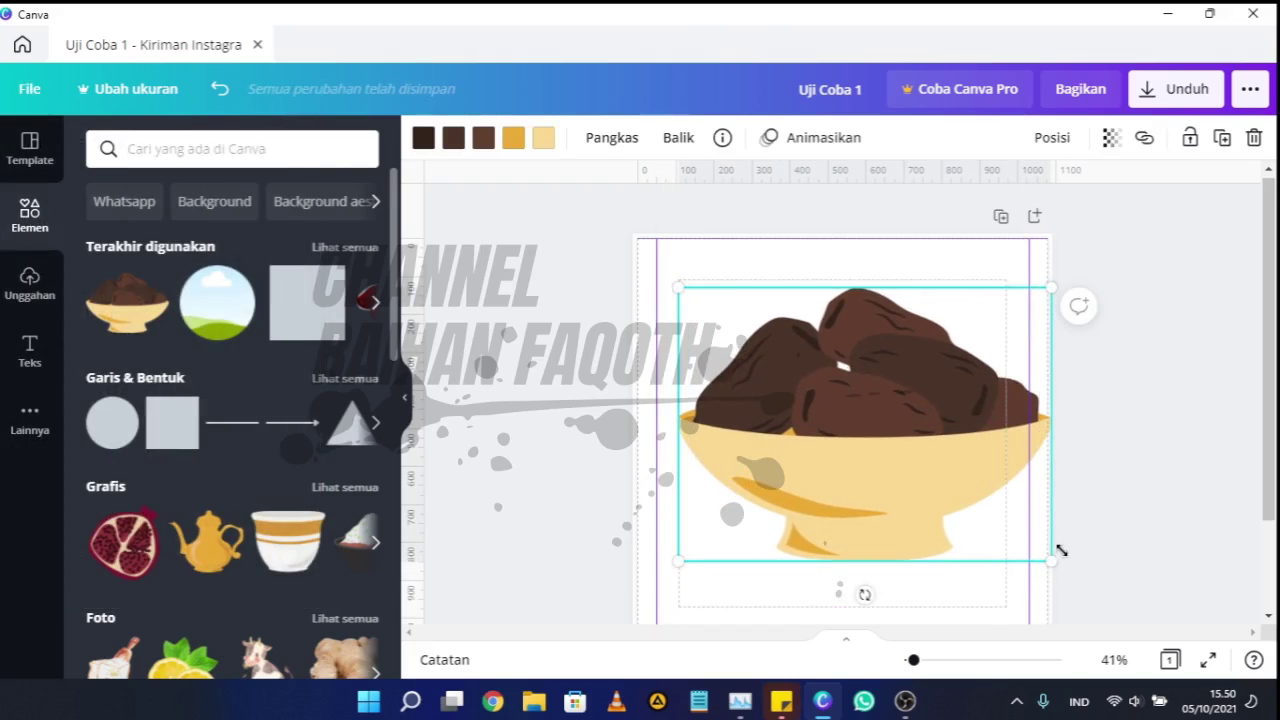
left_click_drag(1060, 550, 1008, 522)
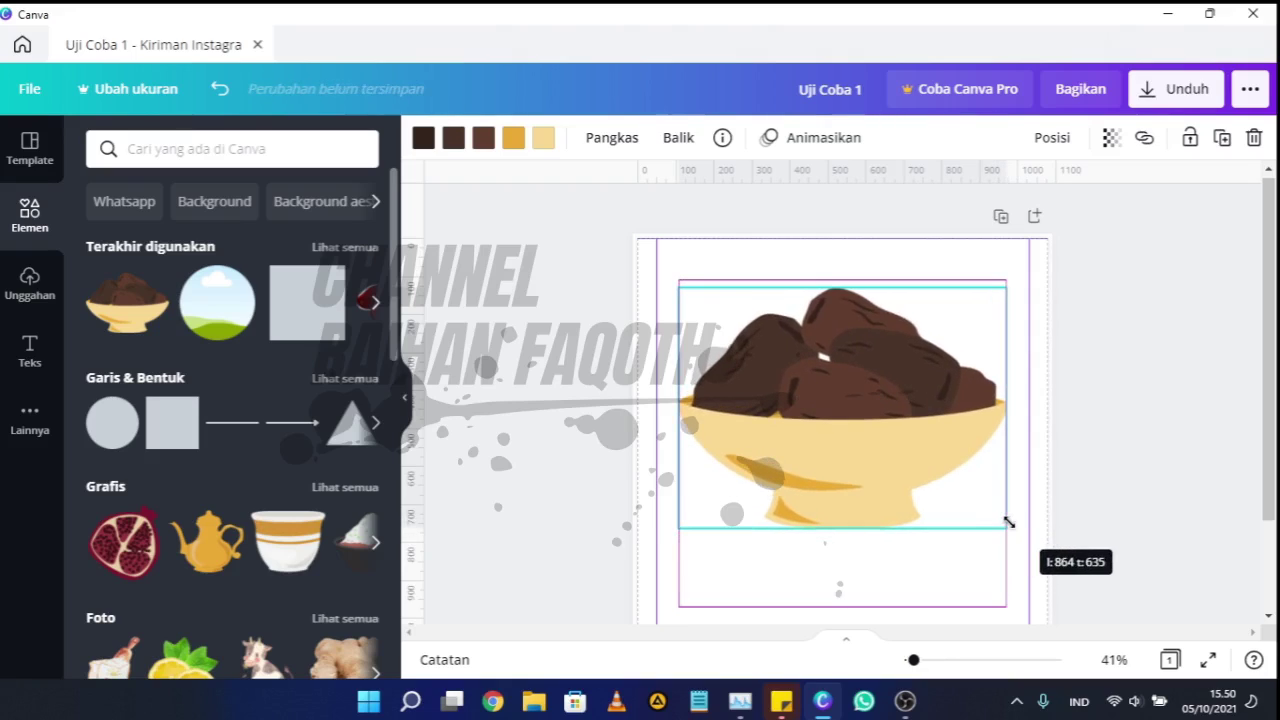
Move the bowl graphic down to the page's horizontal centre line, slightly right of the left margin, and deselect it.
left_click(1131, 430)
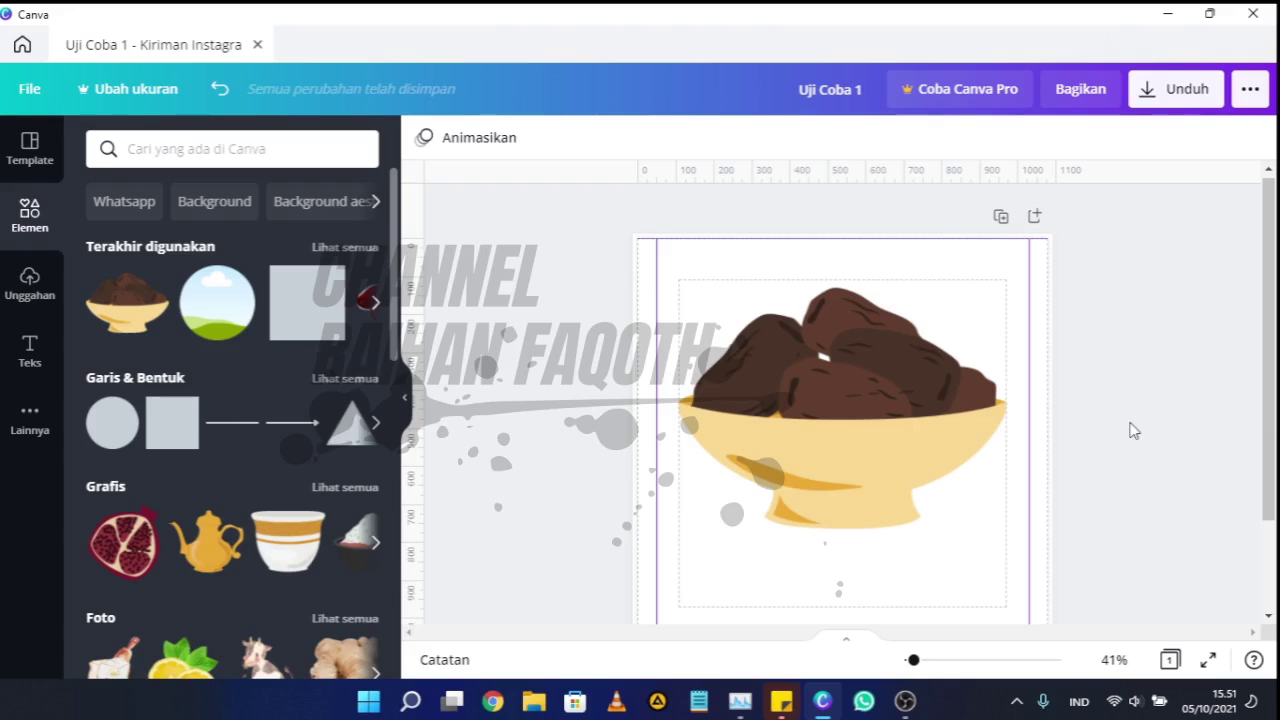
left_click(905, 408)
scroll(880, 400, "down", 2)
mouse_move(866, 332)
left_mouse_down()
mouse_move(866, 367)
mouse_move(862, 348)
left_mouse_up()
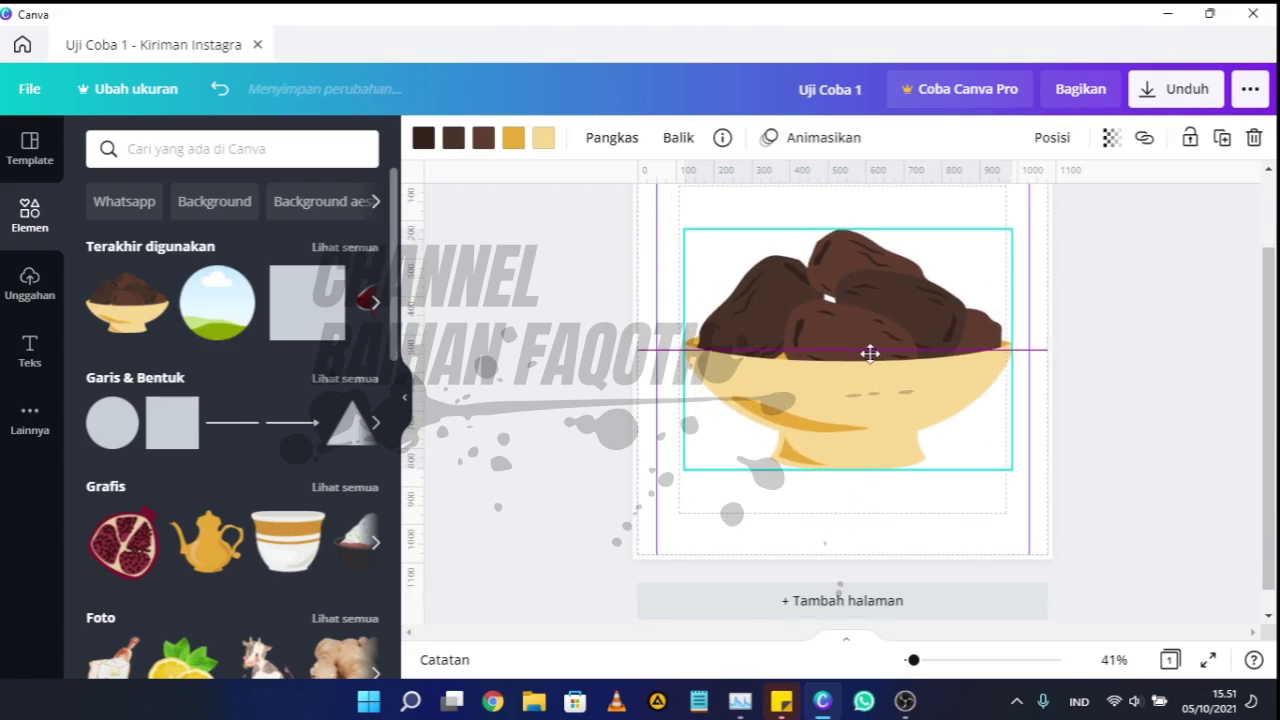
left_click(487, 335)
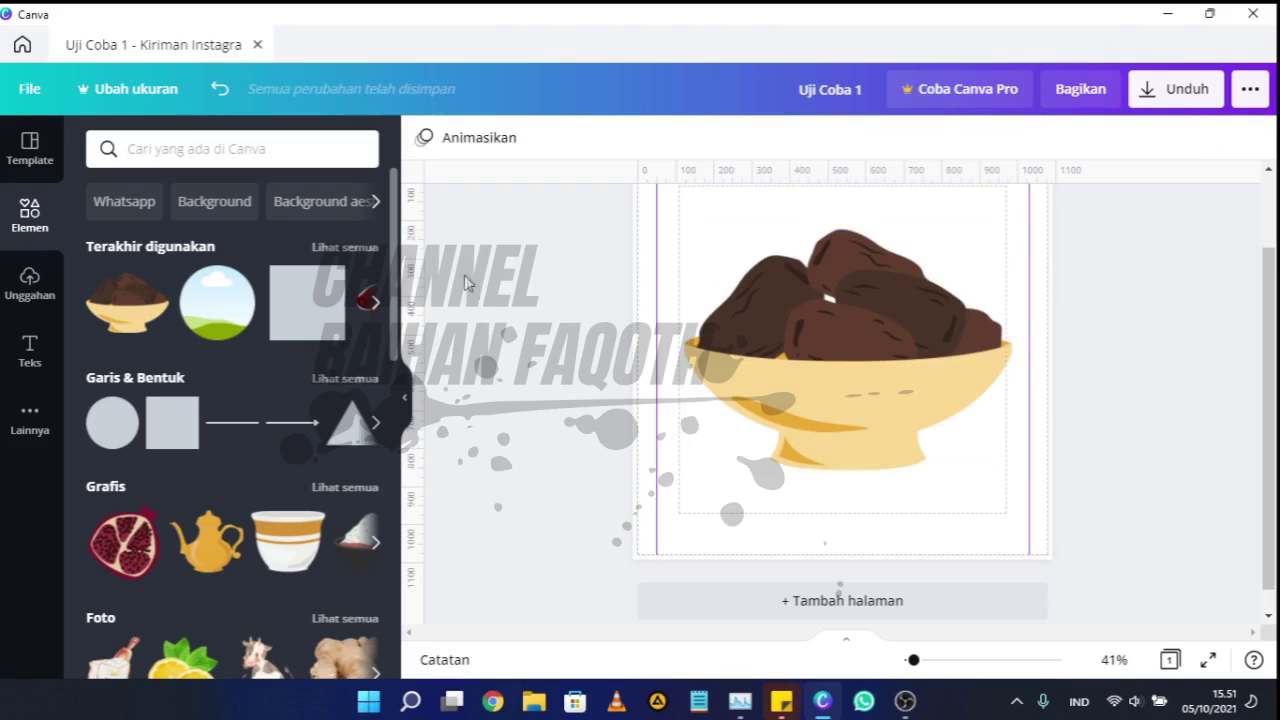
Review the design's file options, including rulers, guides, margins, print bleed, saving, copying and downloading.
left_click(22, 90)
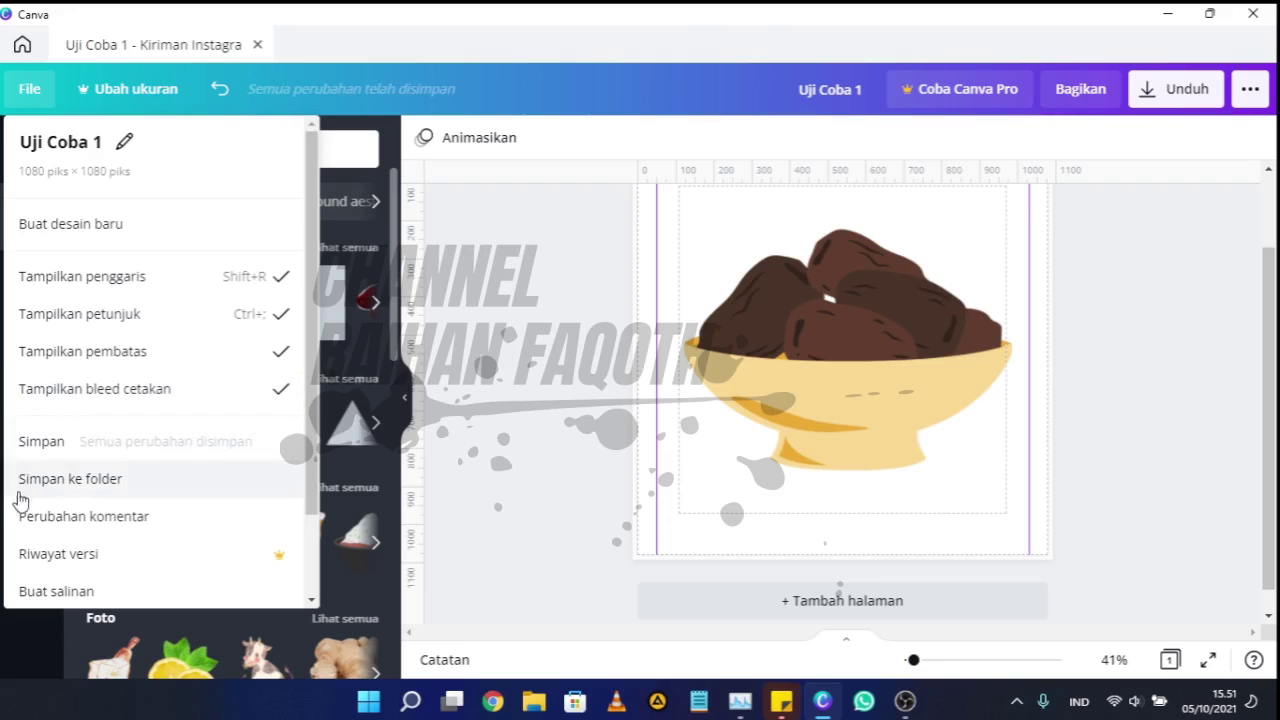
scroll(160, 545, "down", 1)
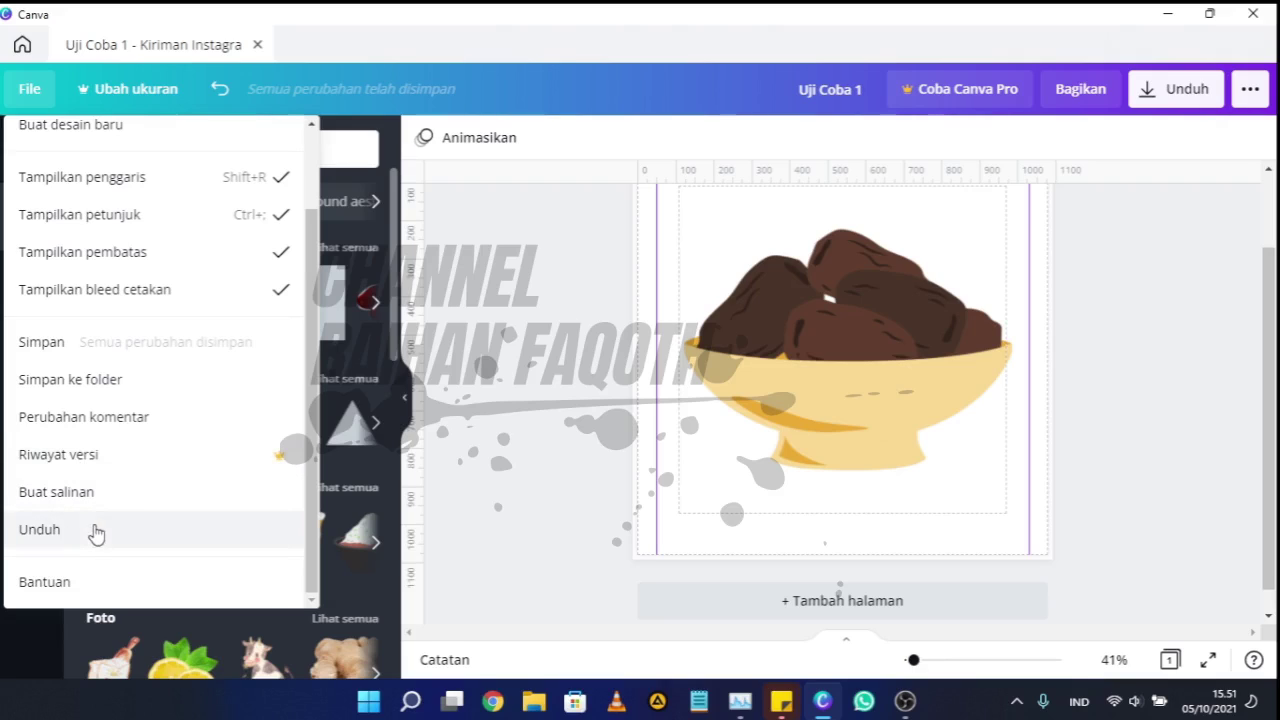
left_click(515, 236)
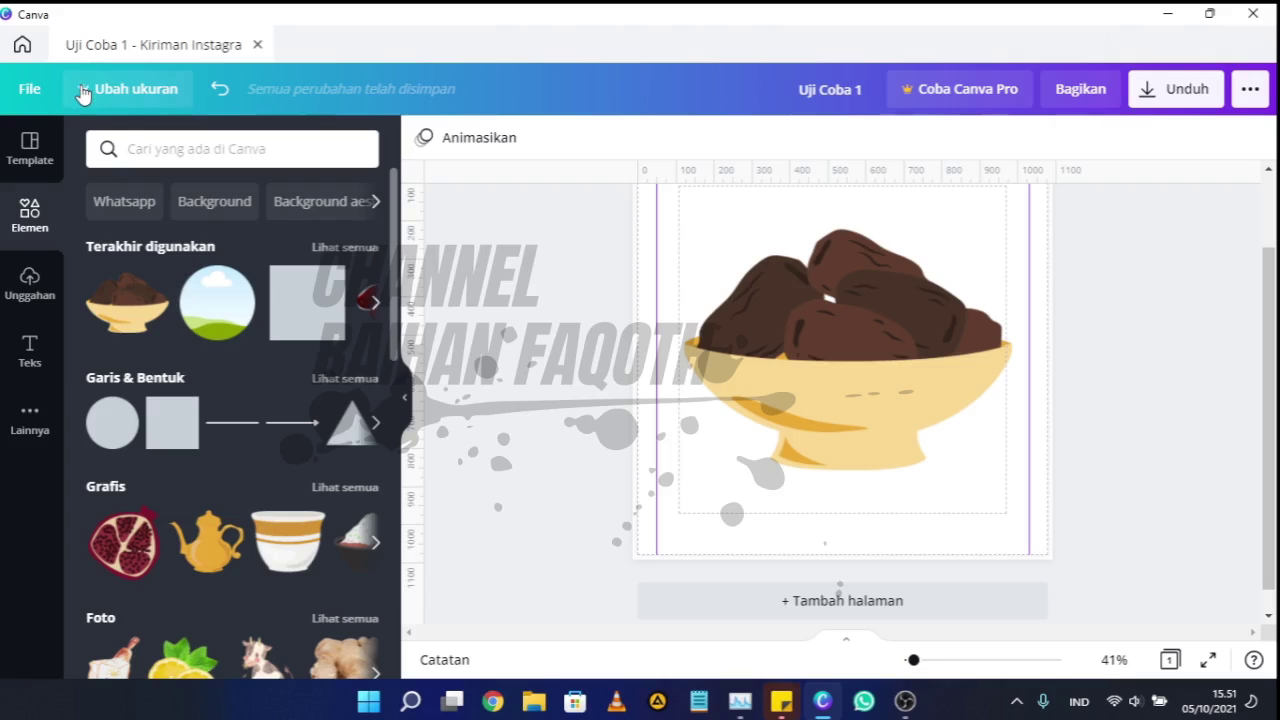
Look through the resize options for custom dimensions and preset design formats, leaving the page size as it is.
left_click(88, 92)
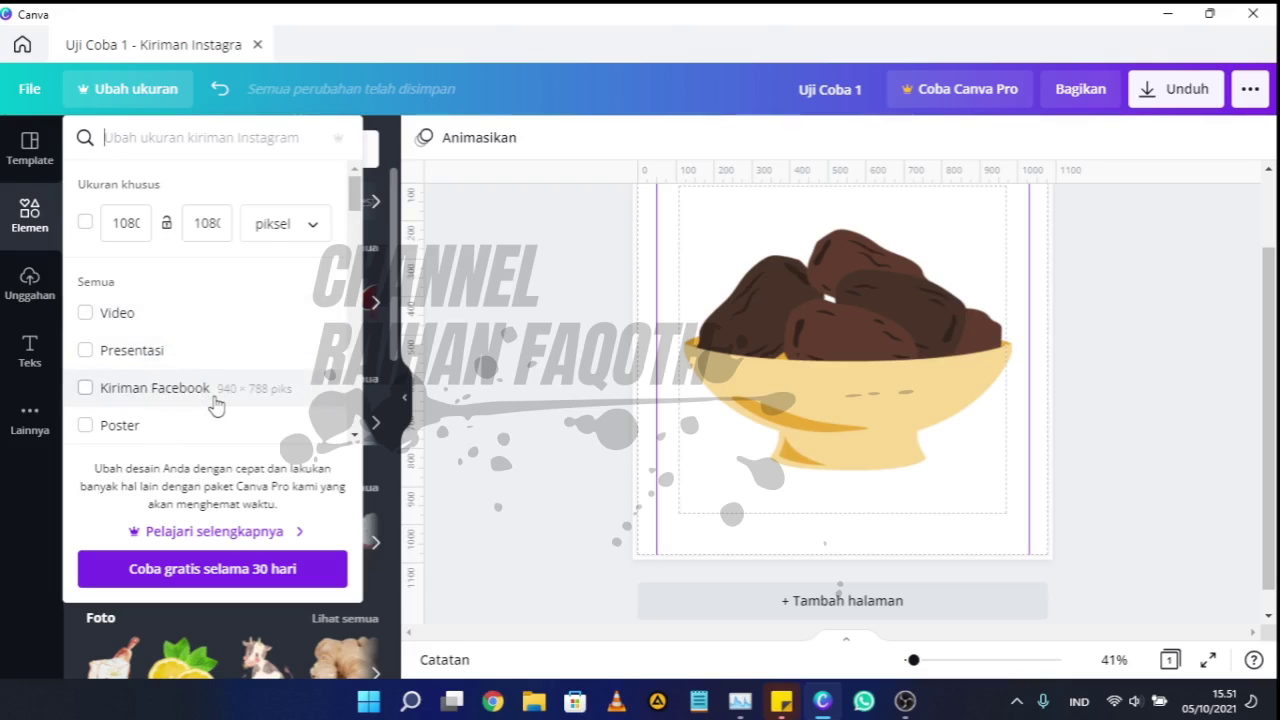
scroll(214, 403, "down", 3)
scroll(214, 403, "up", 3)
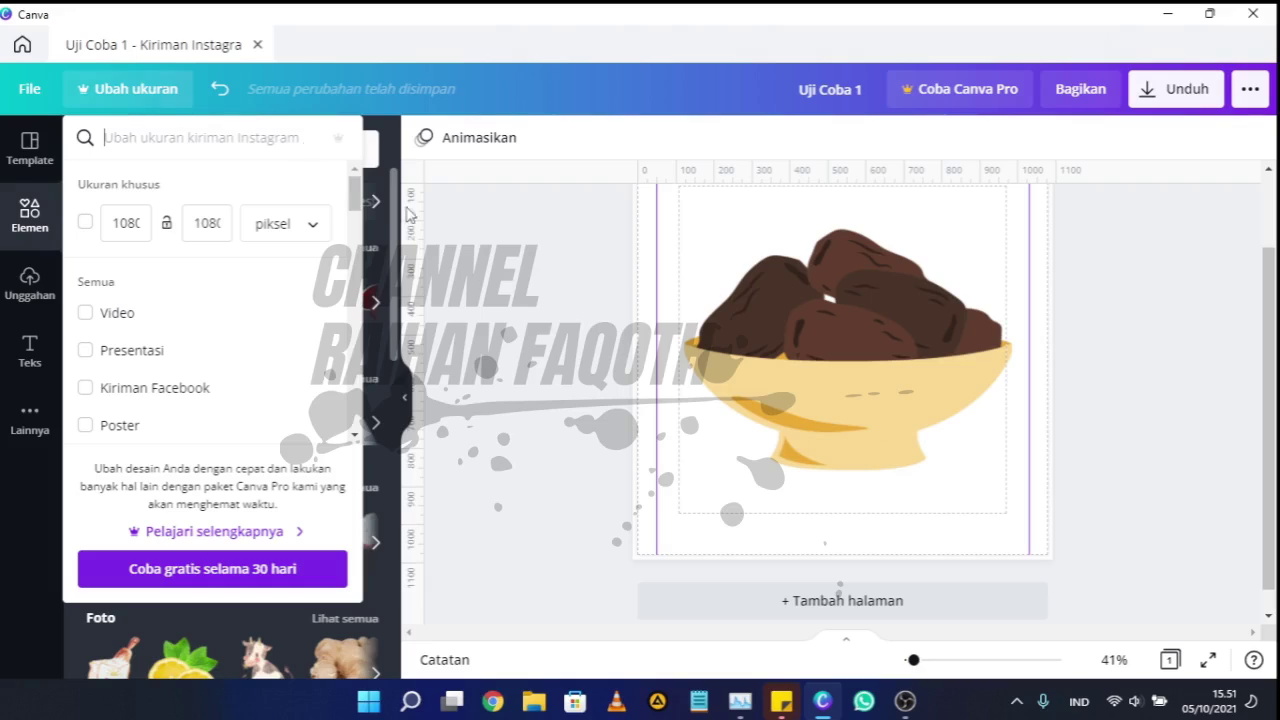
left_click(128, 90)
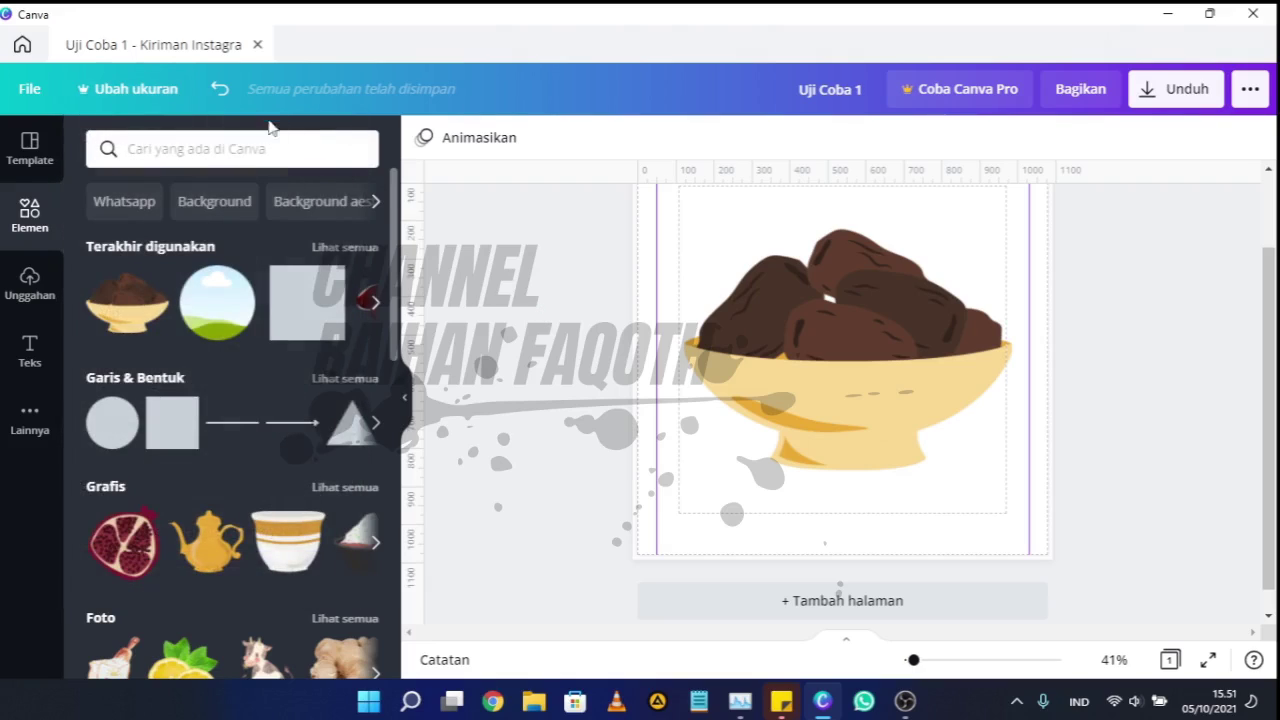
Undo and redo the bowl graphic's last move, two times in a row.
left_click(224, 92)
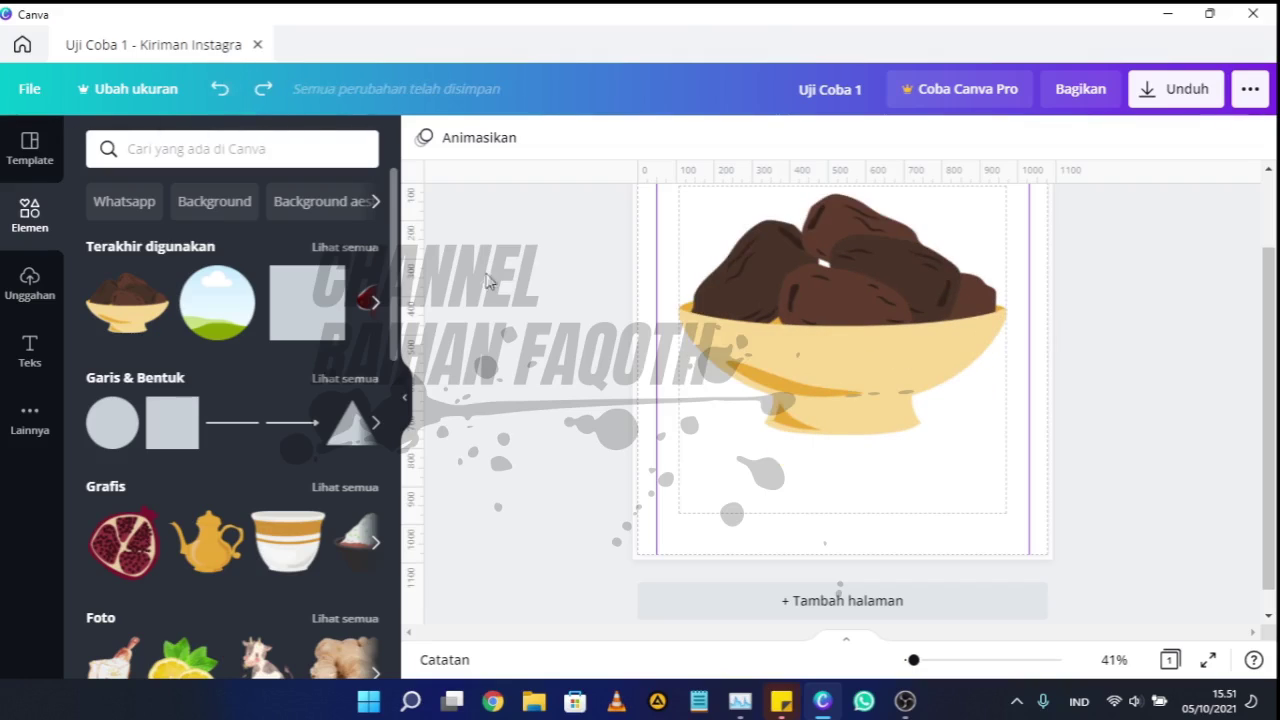
left_click(264, 92)
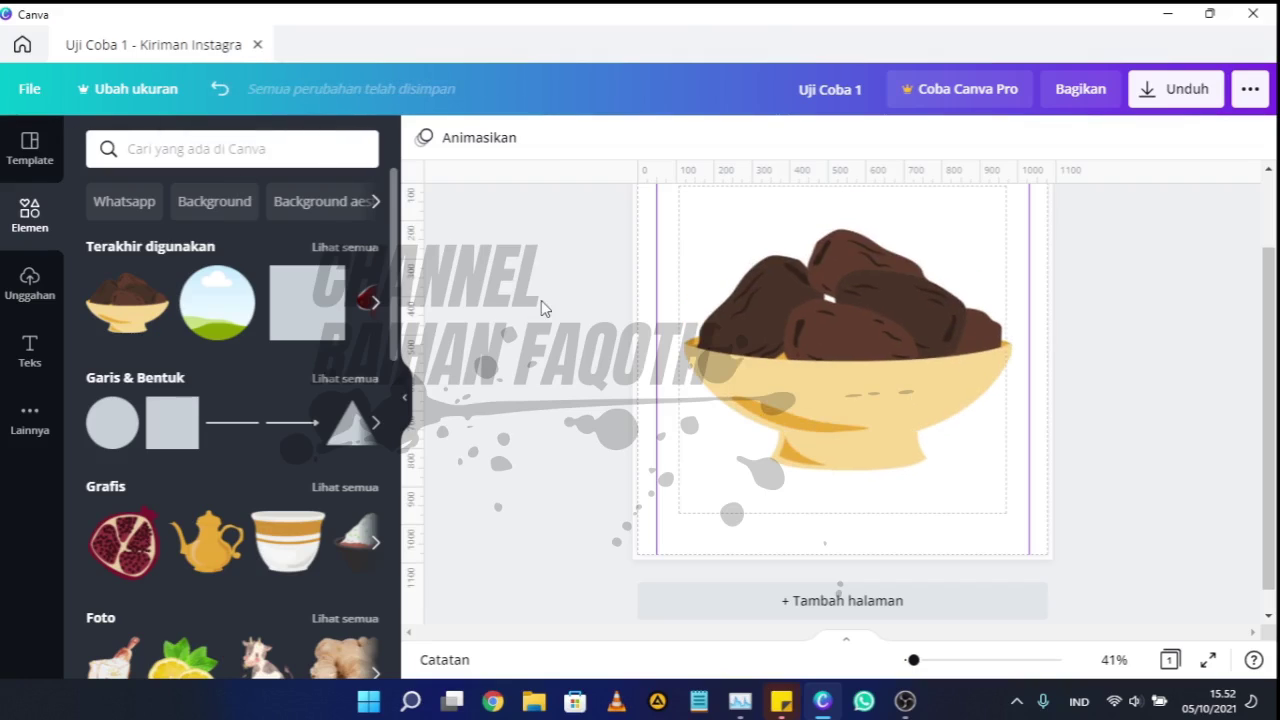
key("ctrl+z")
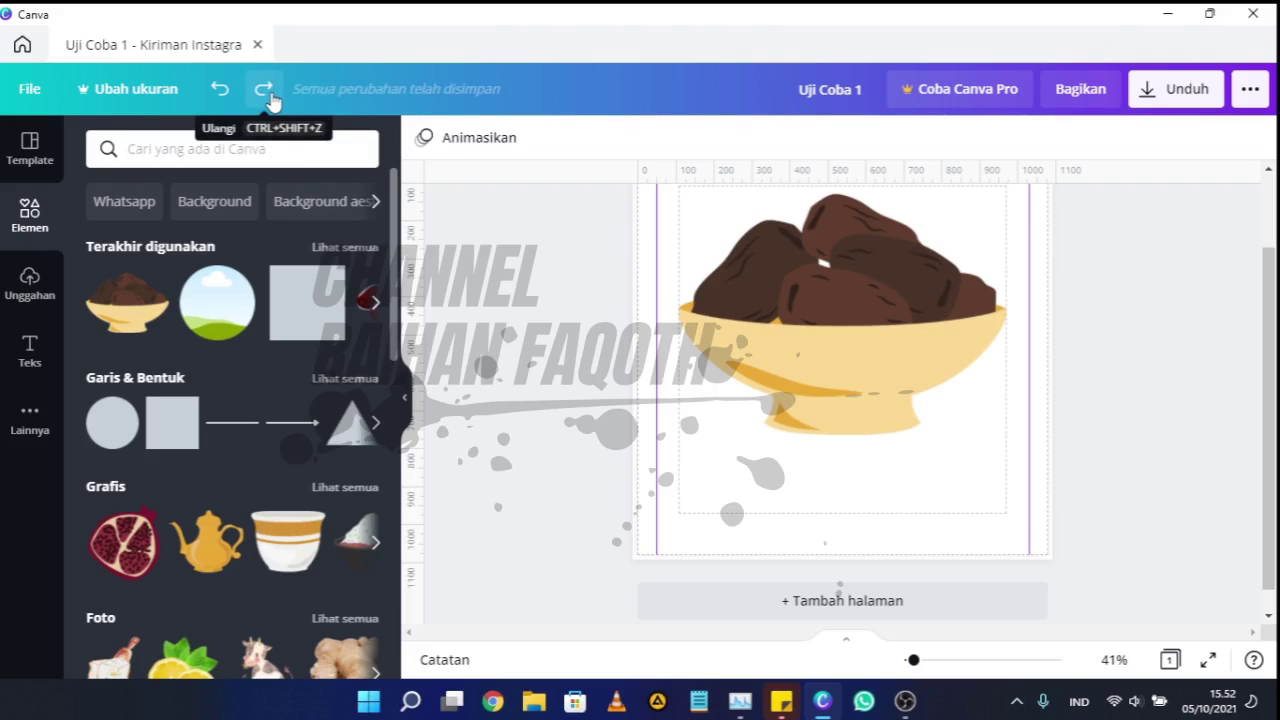
key("ctrl+shift+z")
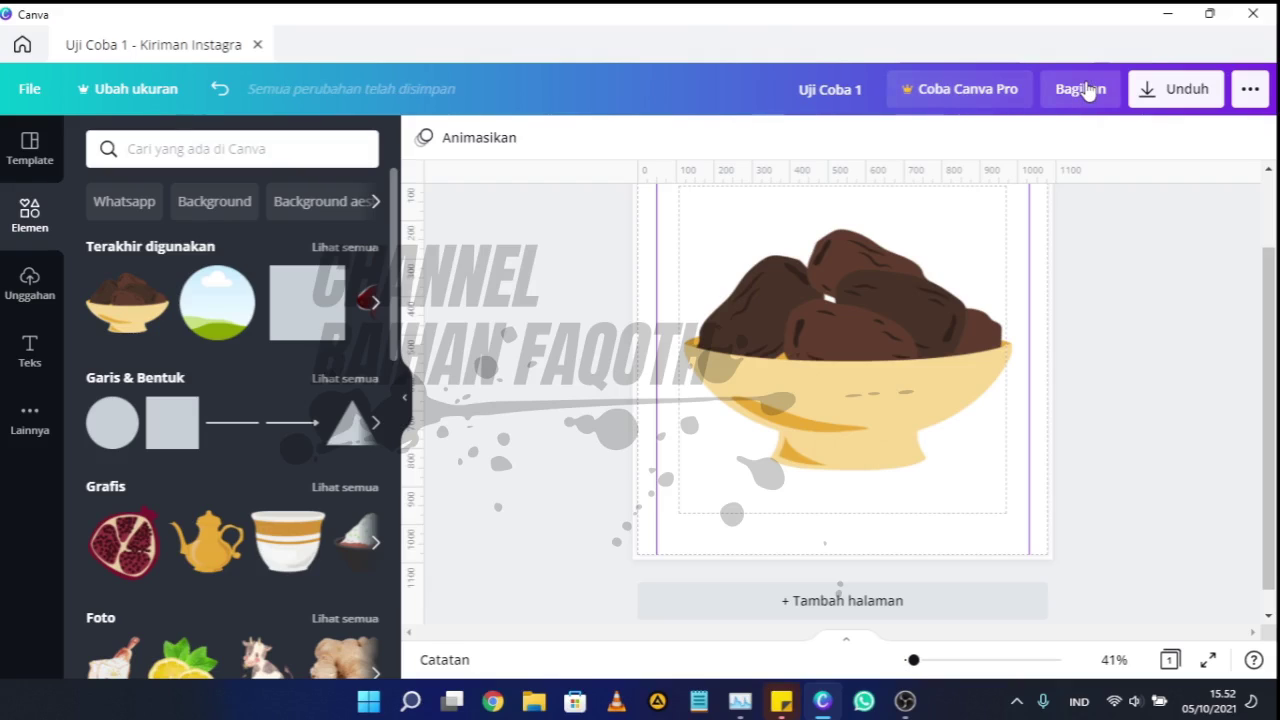
Review the design's sharing settings and the link permission choices, keeping the edit link option.
scroll(1123, 206, "up", 1)
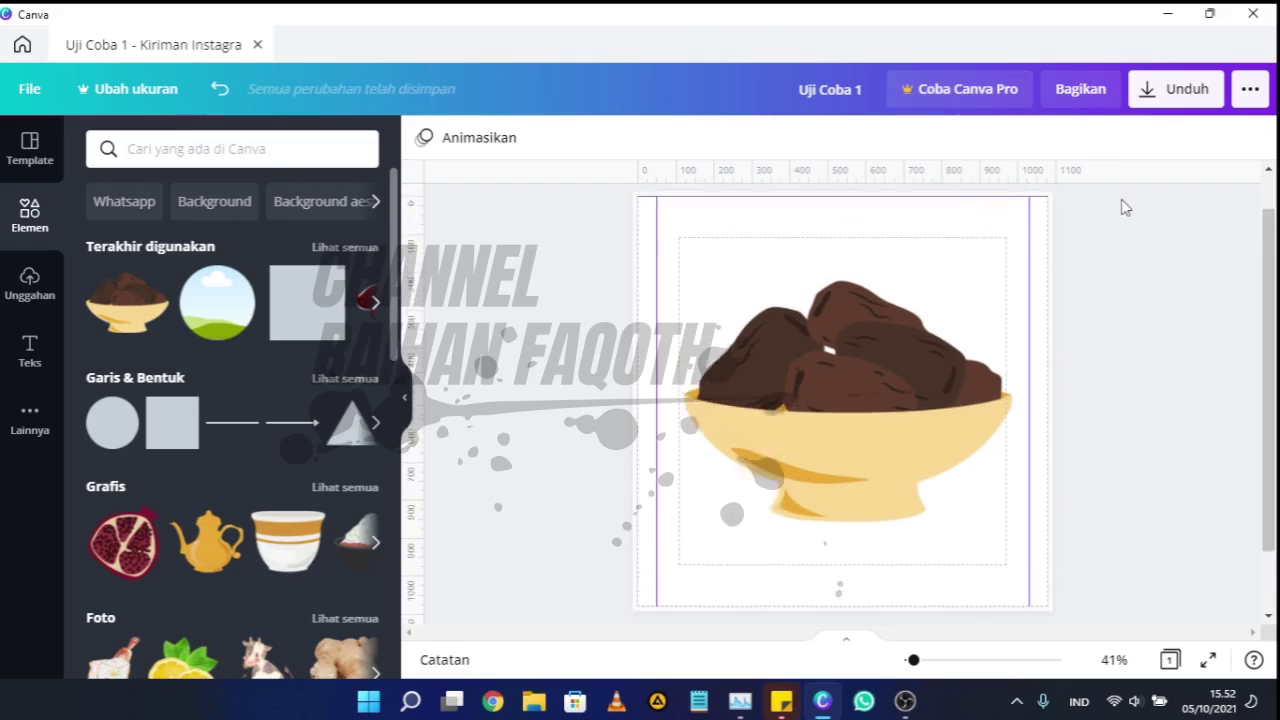
left_click(1077, 100)
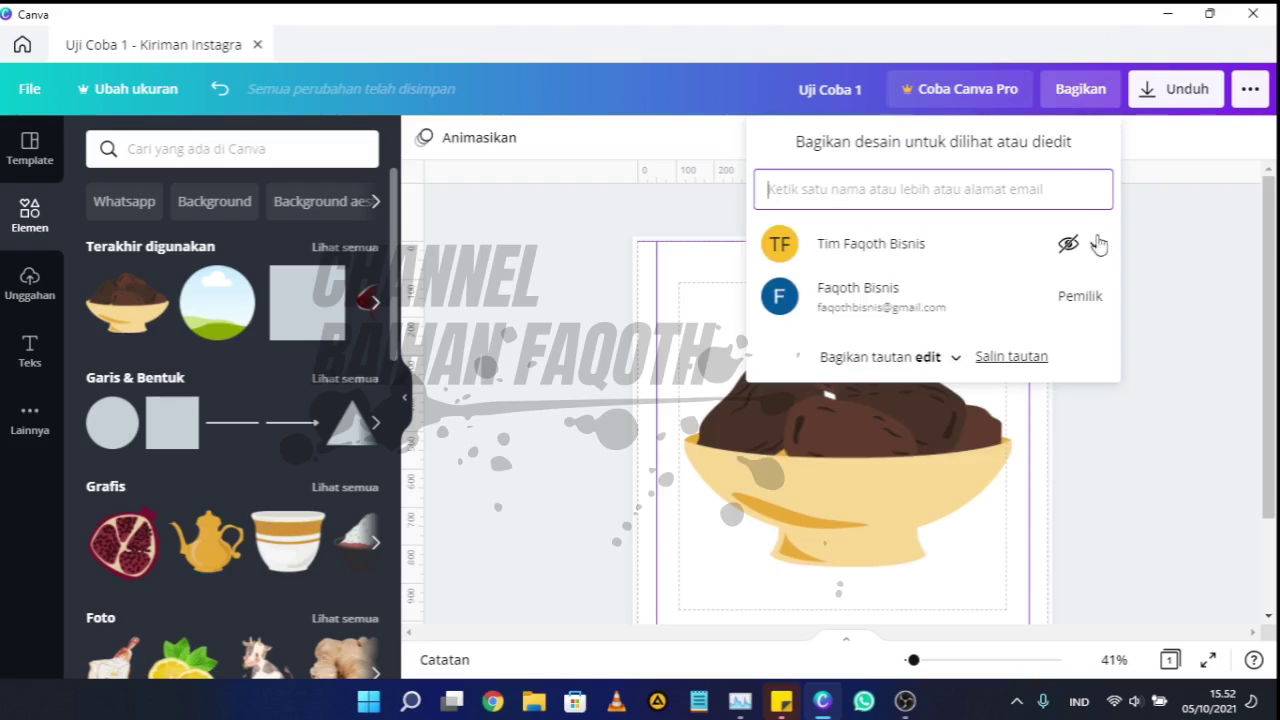
left_click(945, 362)
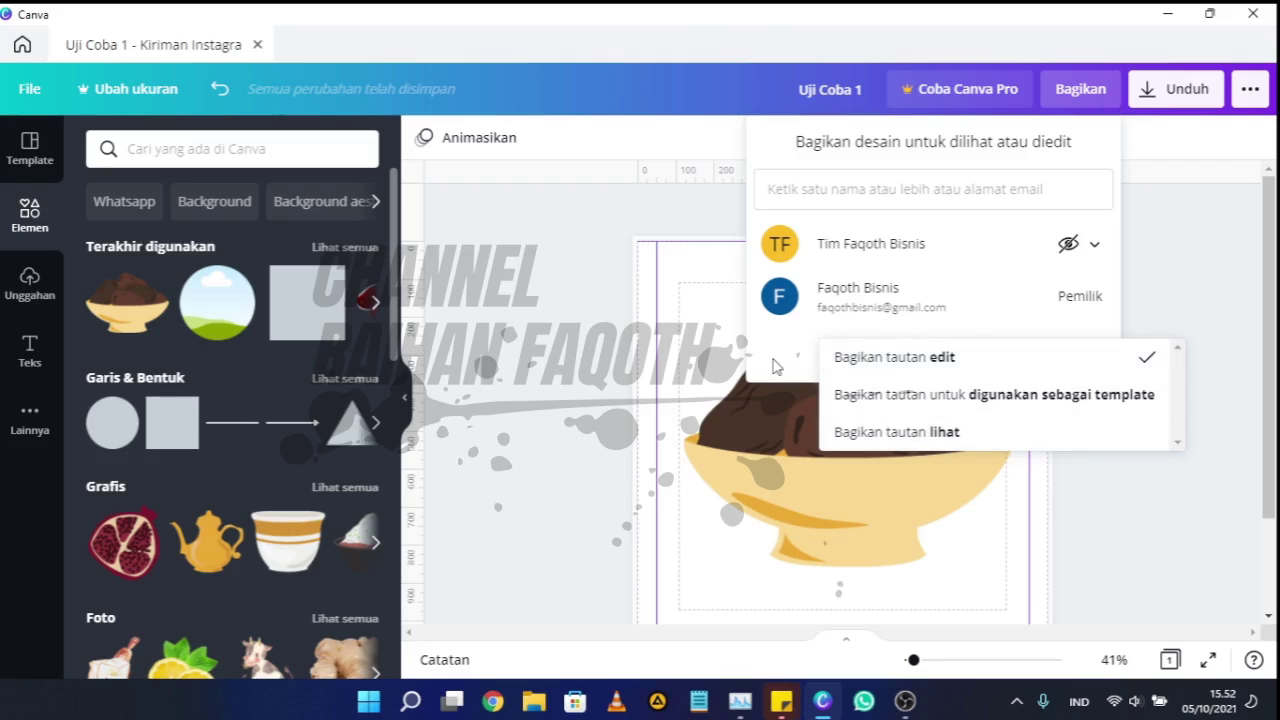
left_click(850, 357)
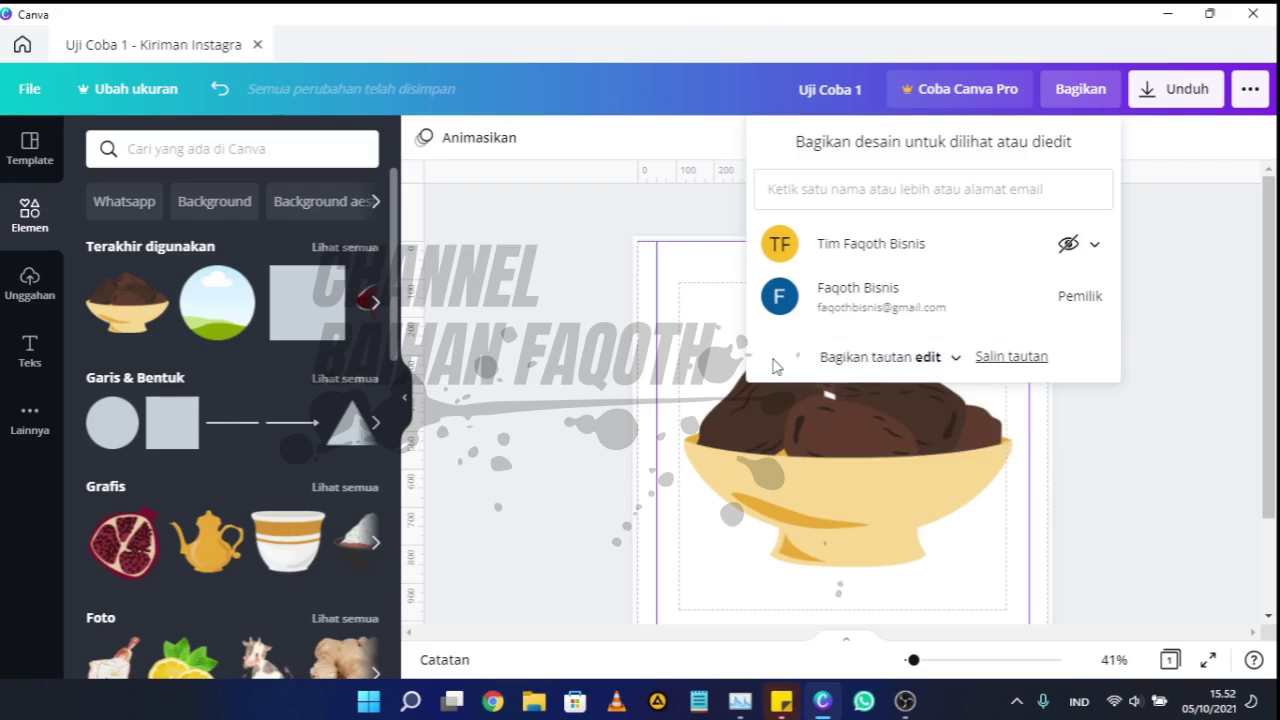
left_click(1160, 225)
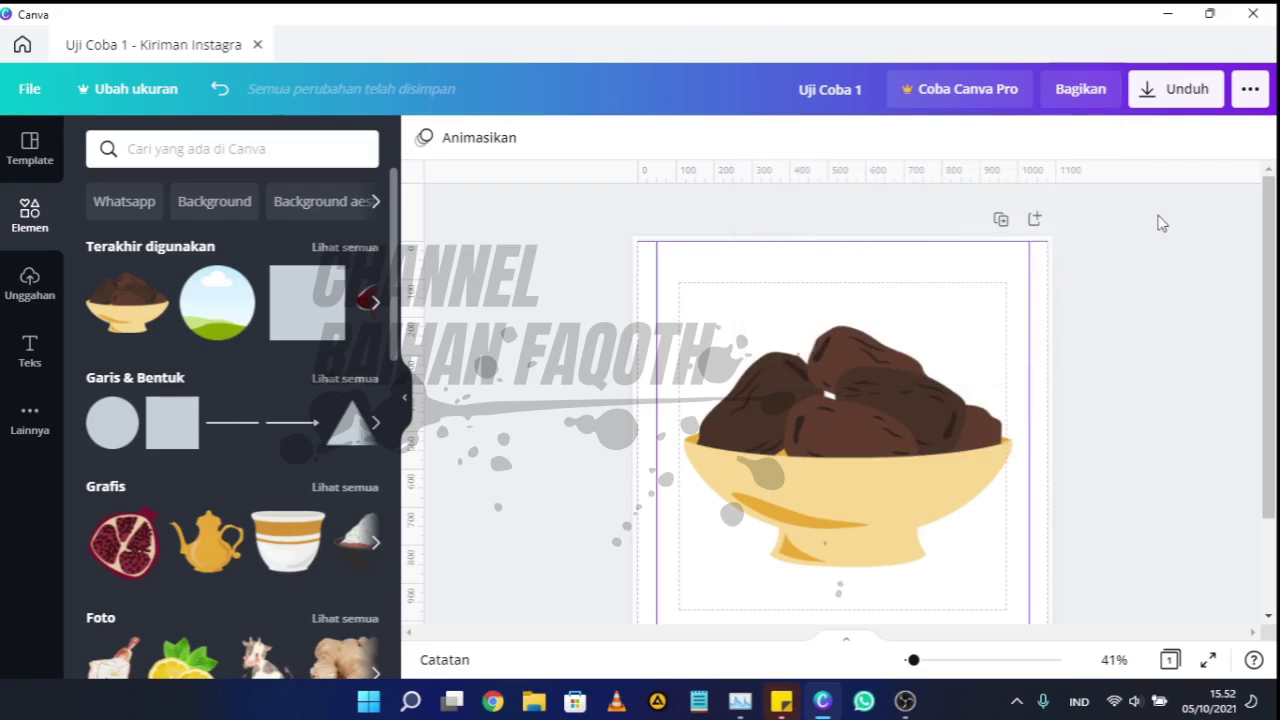
Examine the file types offered for downloading the design.
left_click(1153, 95)
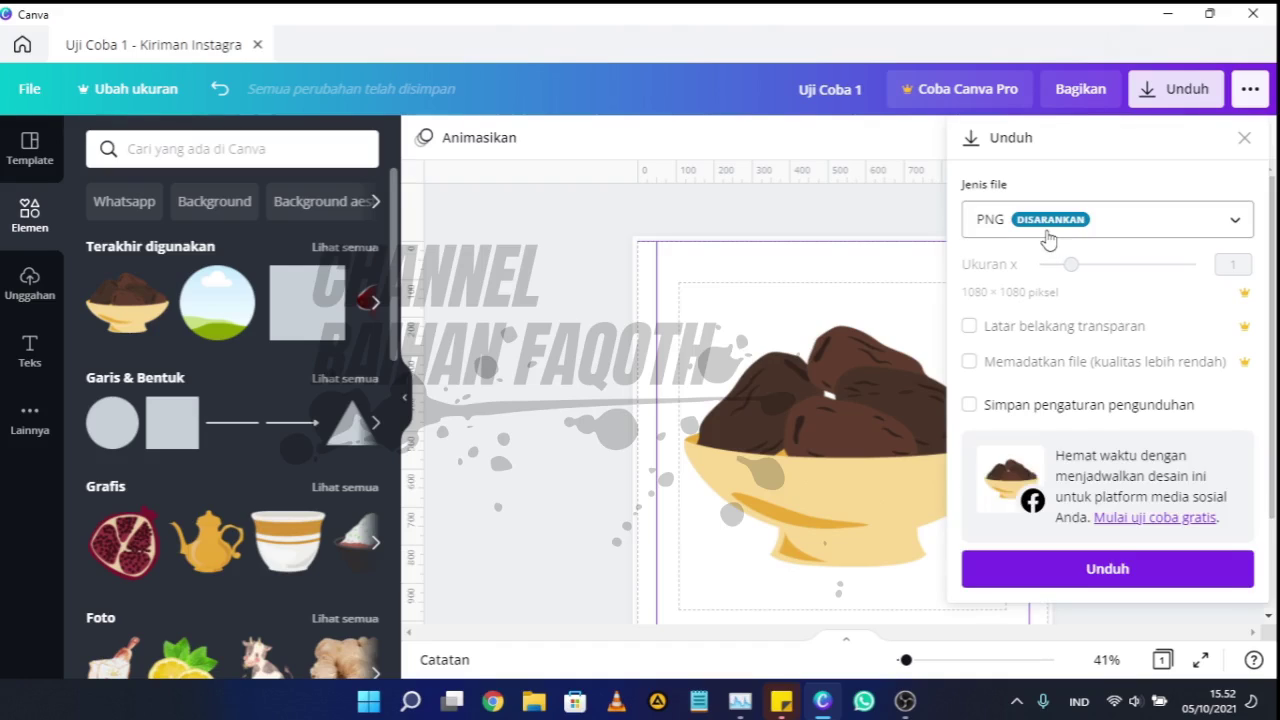
left_click(1052, 242)
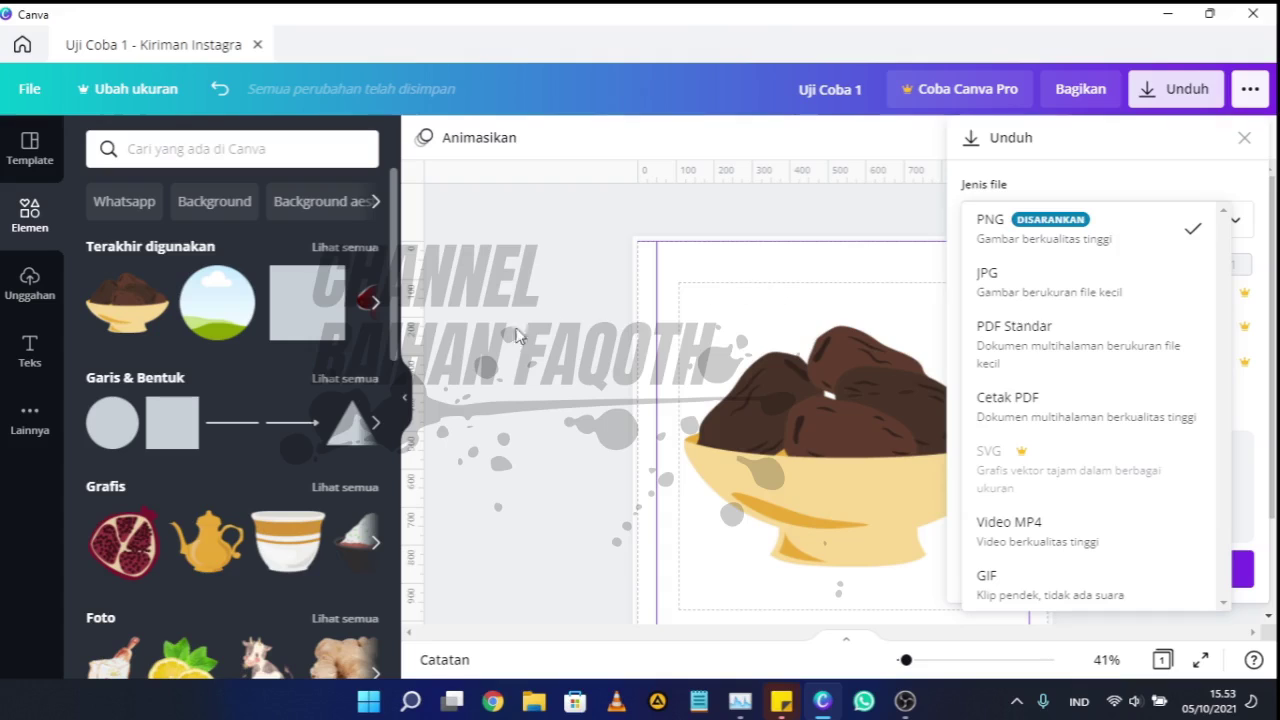
Add the uploaded photo of the man with a backpack on a yellow background to the page.
left_click(31, 284)
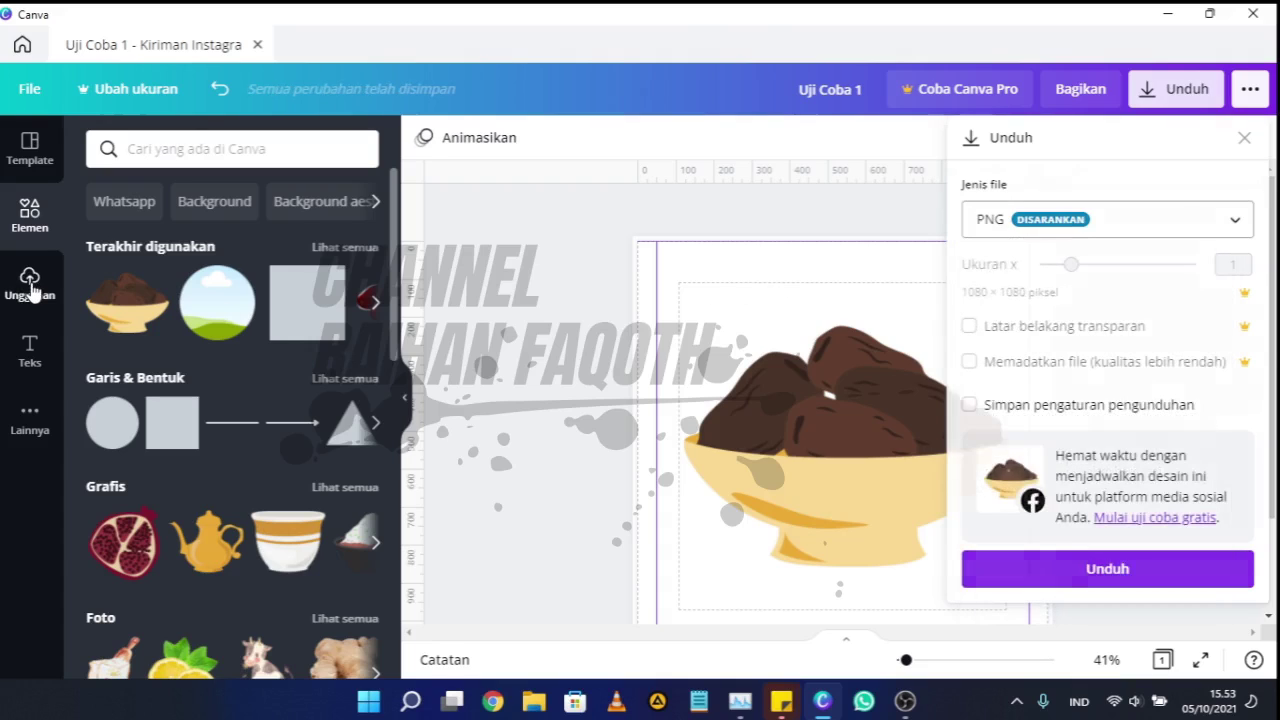
left_click(31, 284)
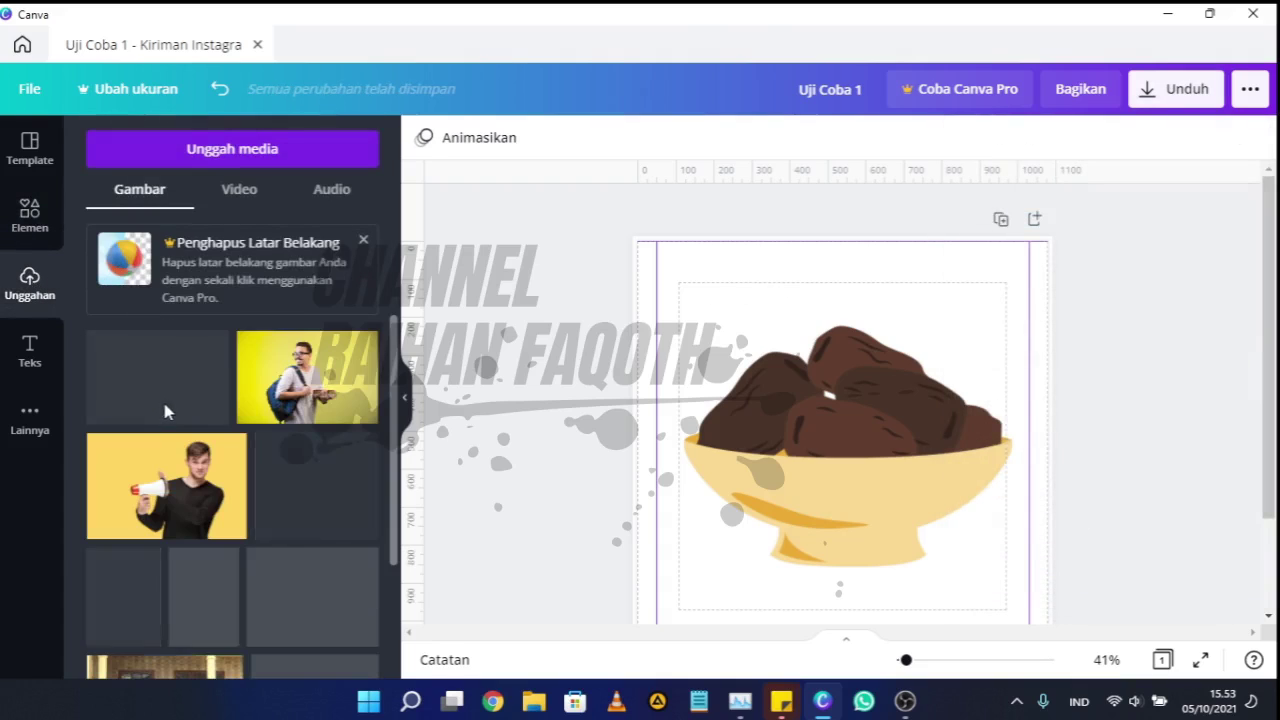
left_click(272, 404)
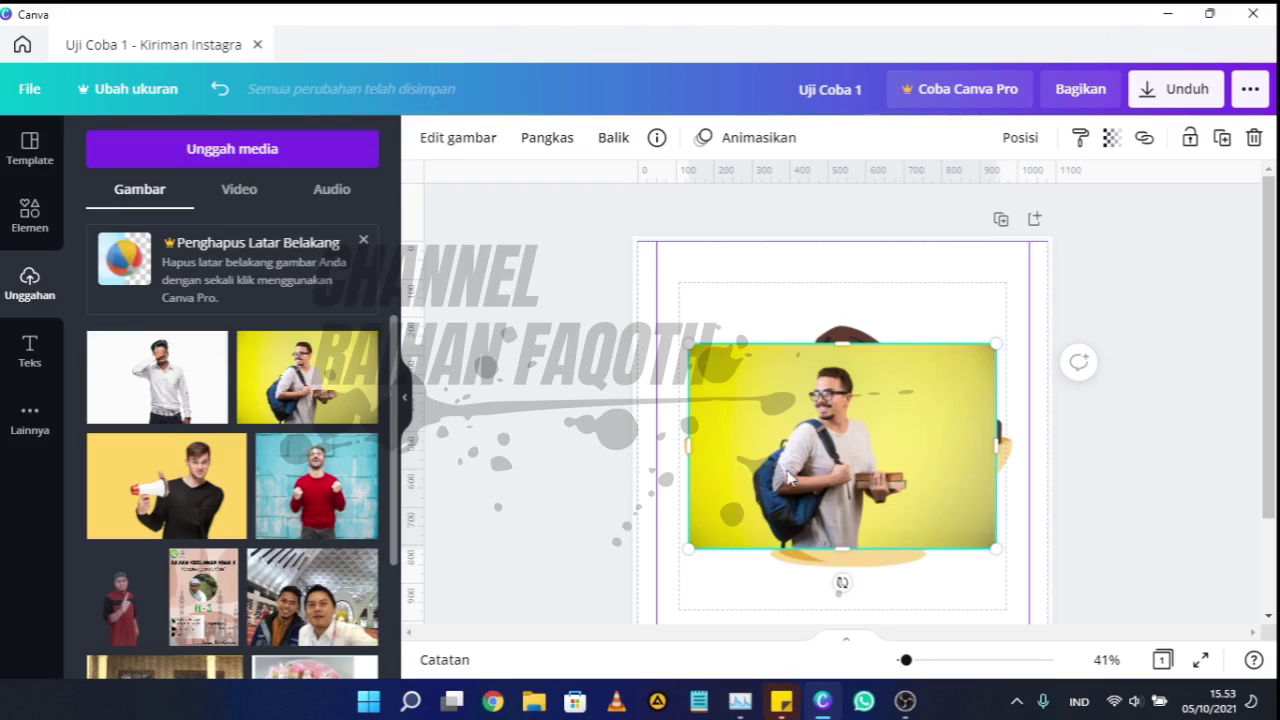
Set the download file type to PDF Standar and review the other available formats.
left_click(1146, 88)
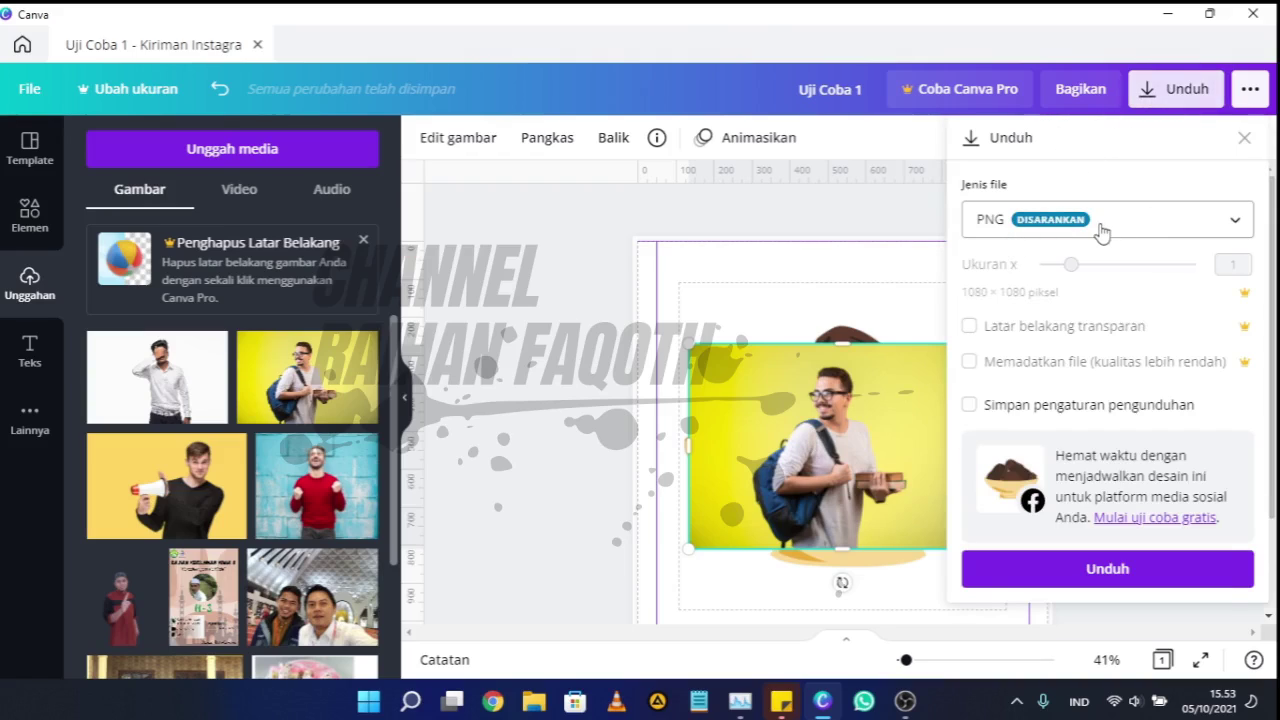
left_click(1103, 228)
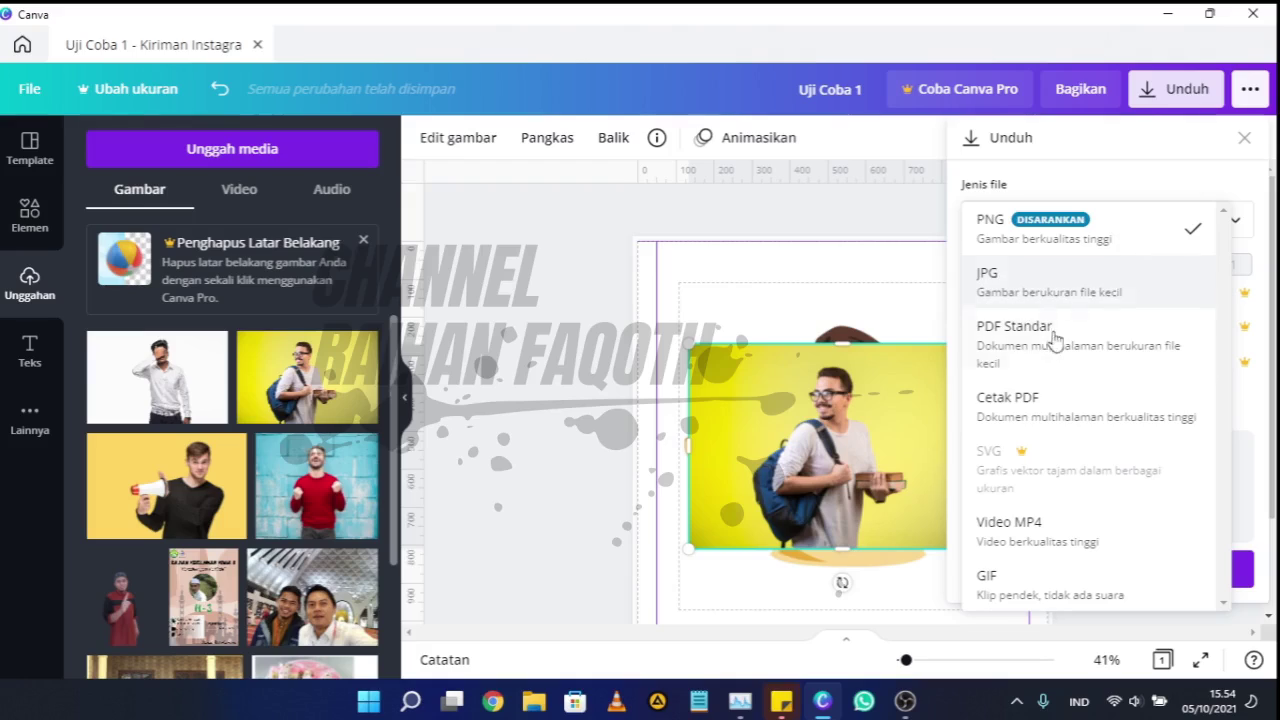
left_click(1087, 357)
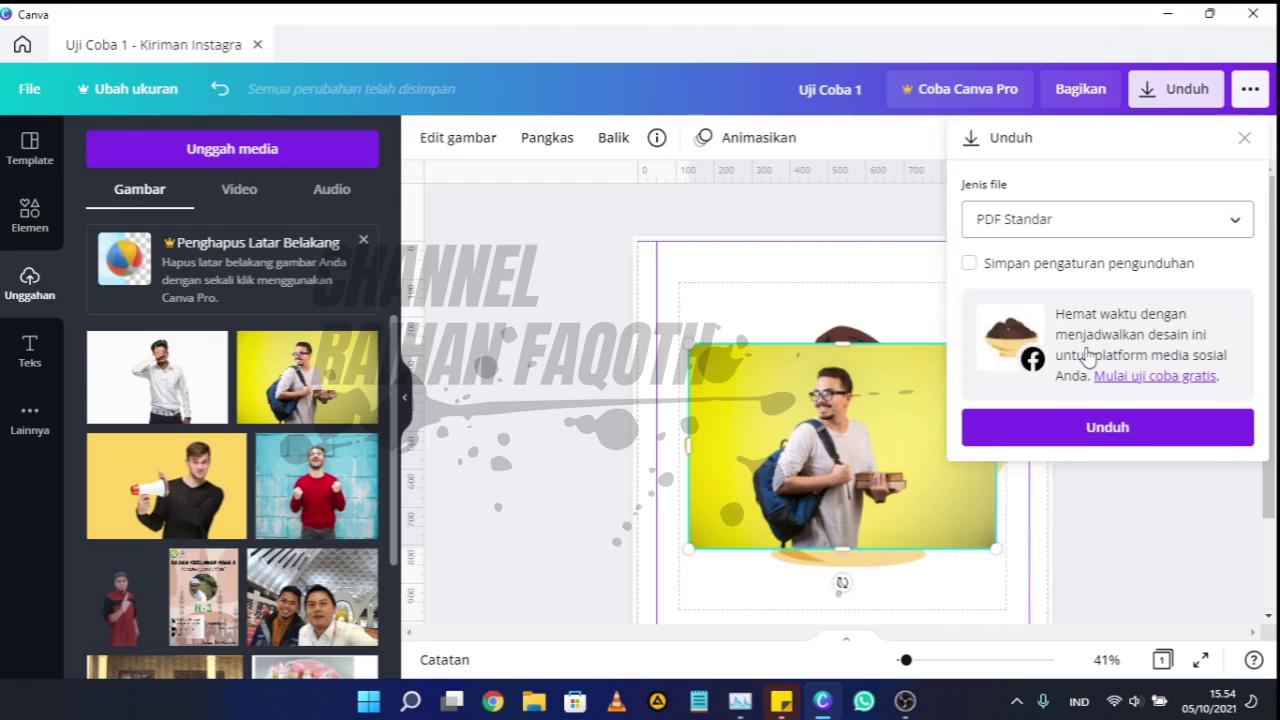
left_click(1098, 222)
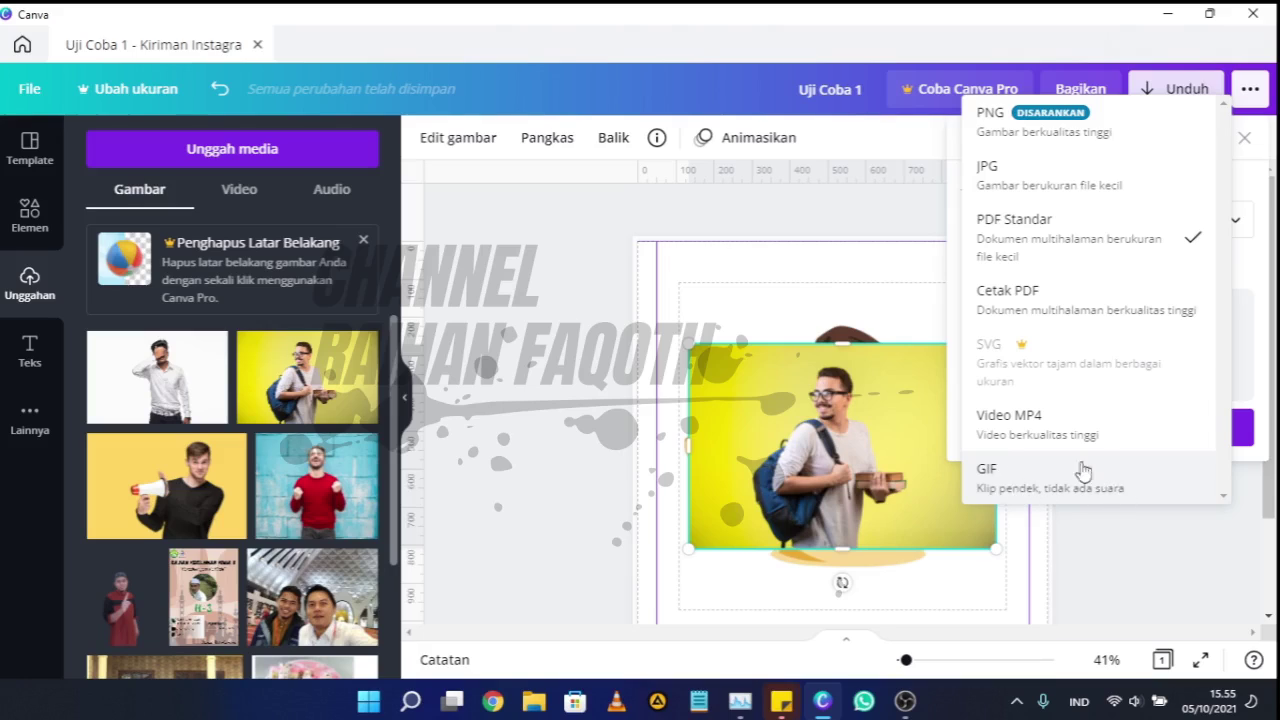
left_click(700, 267)
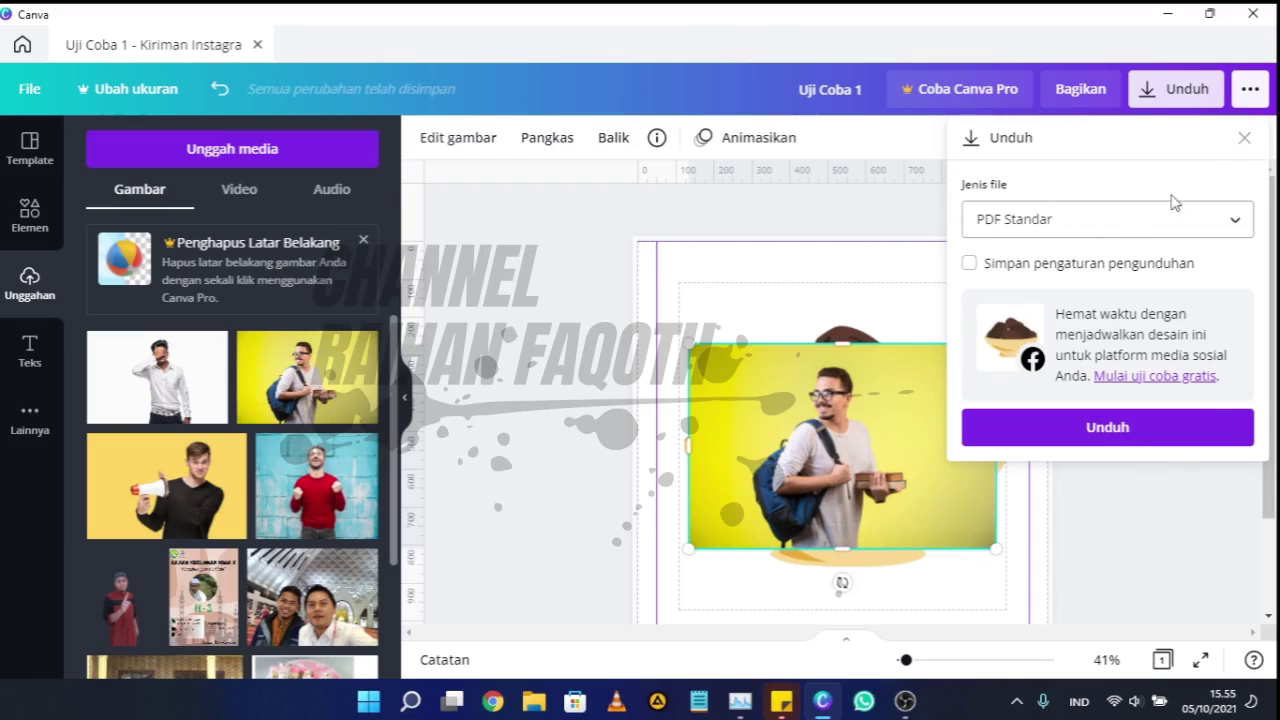
Close and reopen the download settings to return to the recommended PNG file type.
left_click(1244, 137)
left_click(1190, 89)
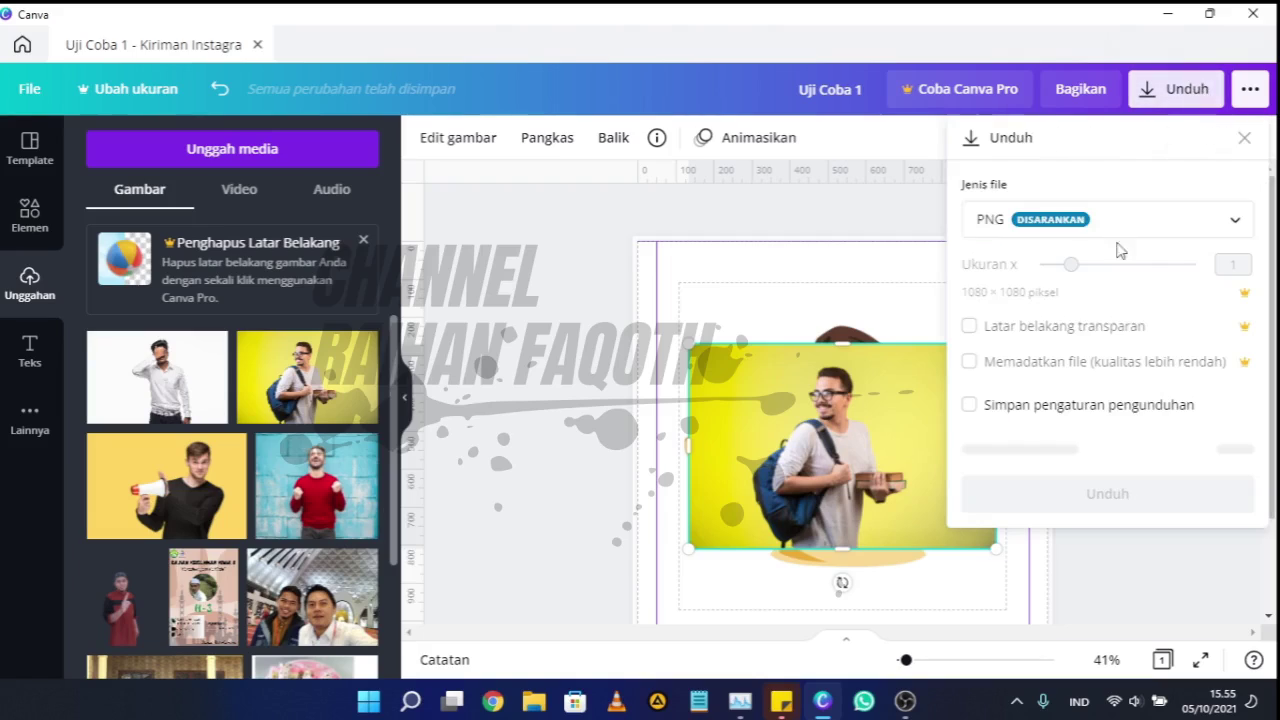